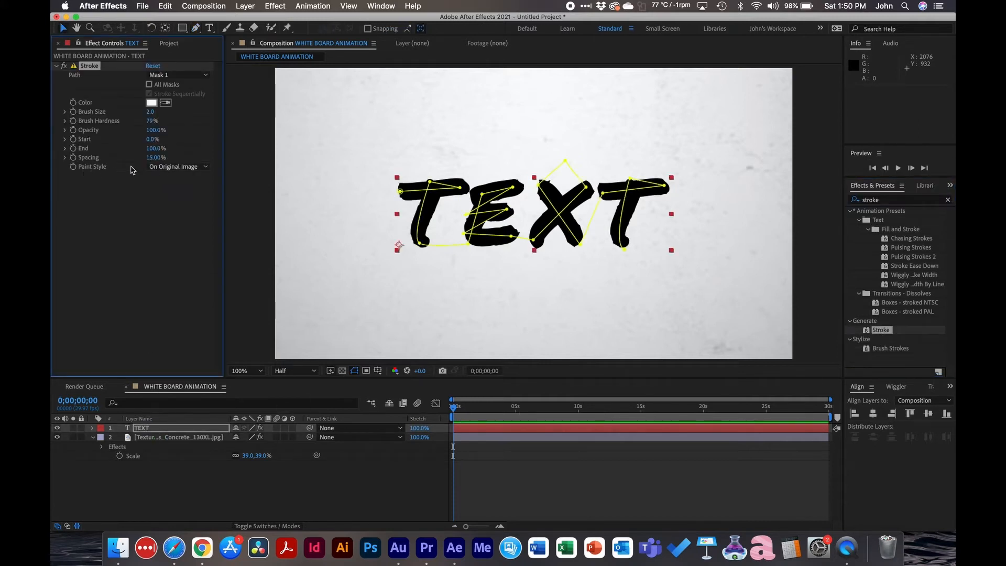
Set the Stroke effect's paint style to Reveal Original Image, brush size to 60 and brush hardness to 100%.
{"action": "left_click", "coordinate": [179, 166]}
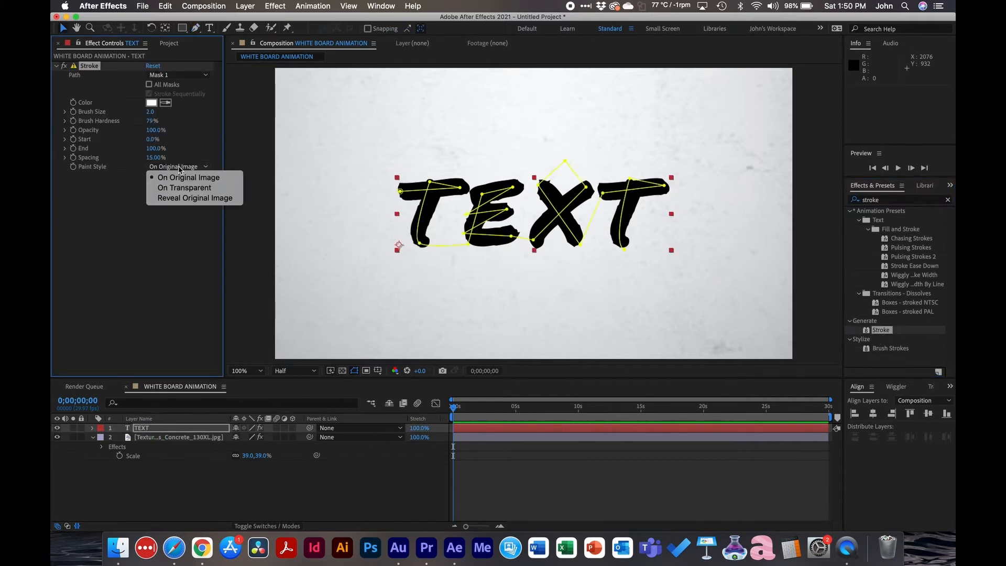
{"action": "left_click", "coordinate": [177, 201]}
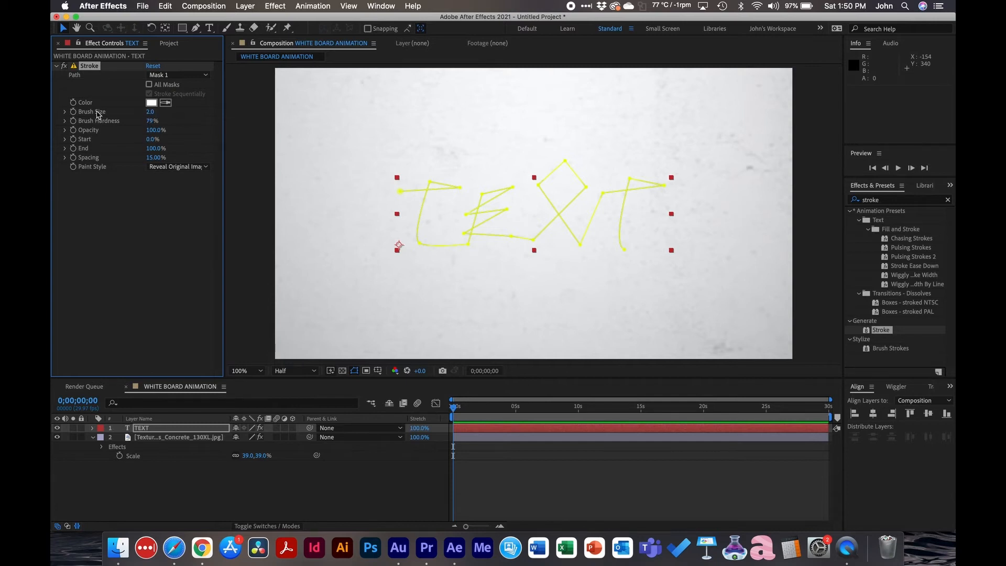
{"action": "left_click", "coordinate": [151, 112]}
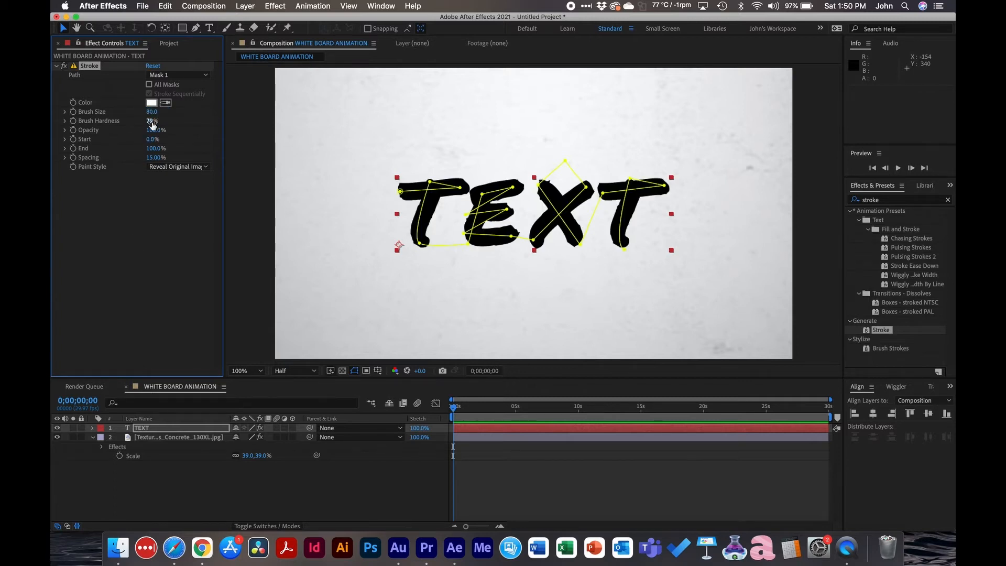
{"action": "left_click", "coordinate": [149, 122]}
{"action": "key", "text": "Return"}
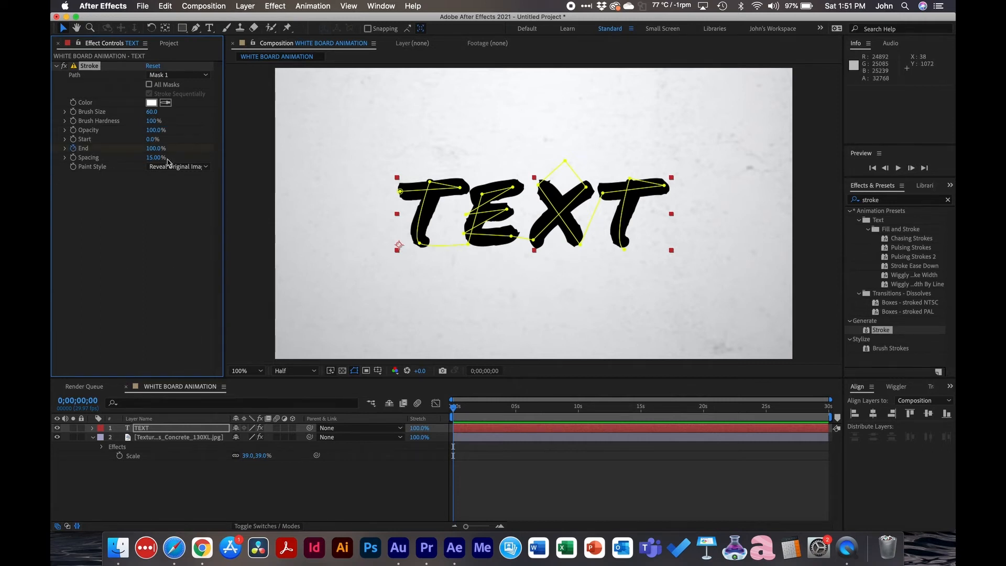
Set the Stroke effect's keyframed End value to 0% at the start of the timeline.
{"action": "left_click", "coordinate": [151, 148]}
{"action": "type", "text": "0"}
{"action": "key", "text": "Return"}
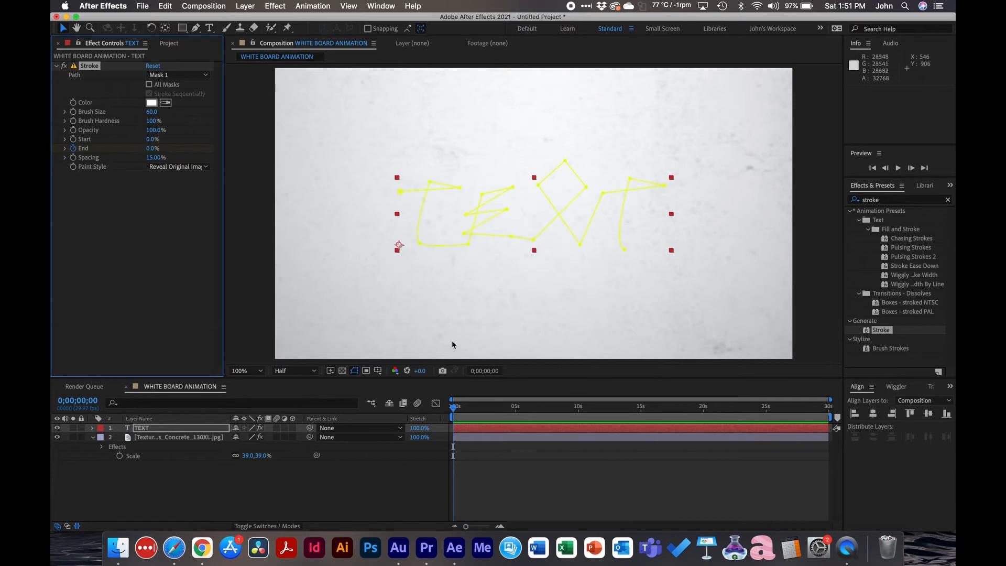
Keyframe the Stroke effect's End at 100% at 0;00;02;00 and preview the text reveal.
{"action": "left_click", "coordinate": [478, 412]}
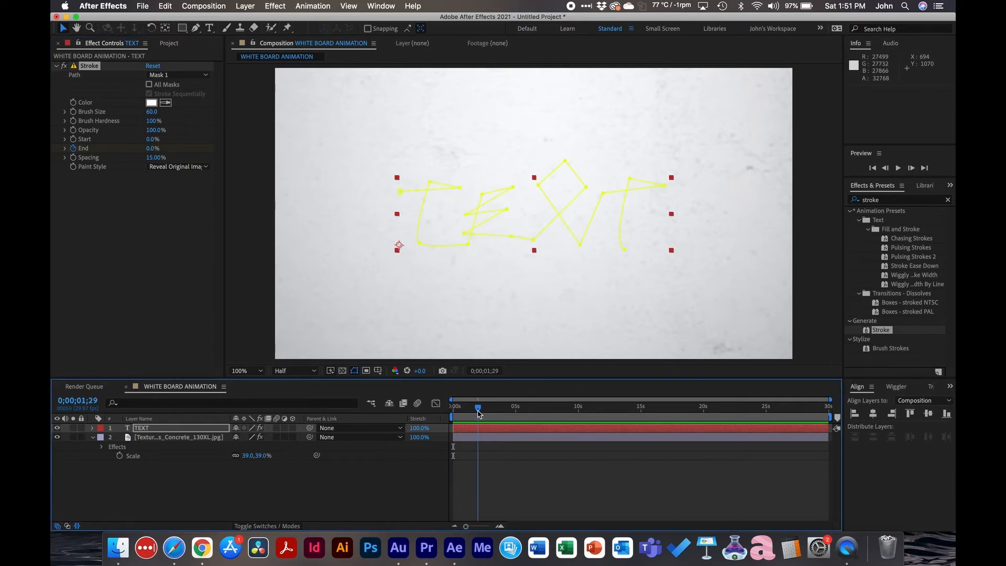
{"action": "key", "text": "equal"}
{"action": "key", "text": "equal"}
{"action": "key", "text": "equal"}
{"action": "left_click", "coordinate": [481, 411]}
{"action": "left_click", "coordinate": [155, 150]}
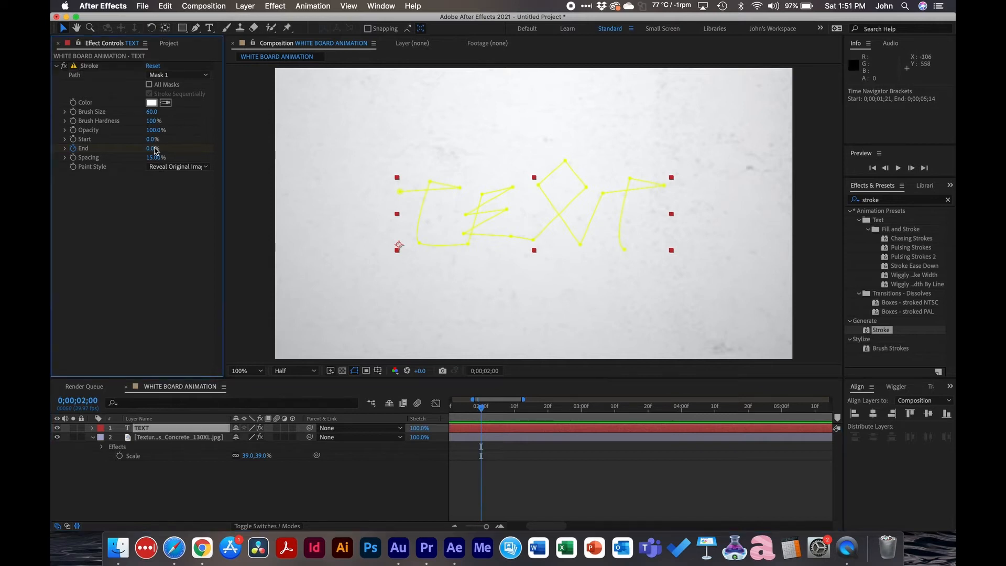
{"action": "left_click", "coordinate": [153, 150]}
{"action": "type", "text": "100"}
{"action": "key", "text": "Return"}
{"action": "key", "text": "space"}
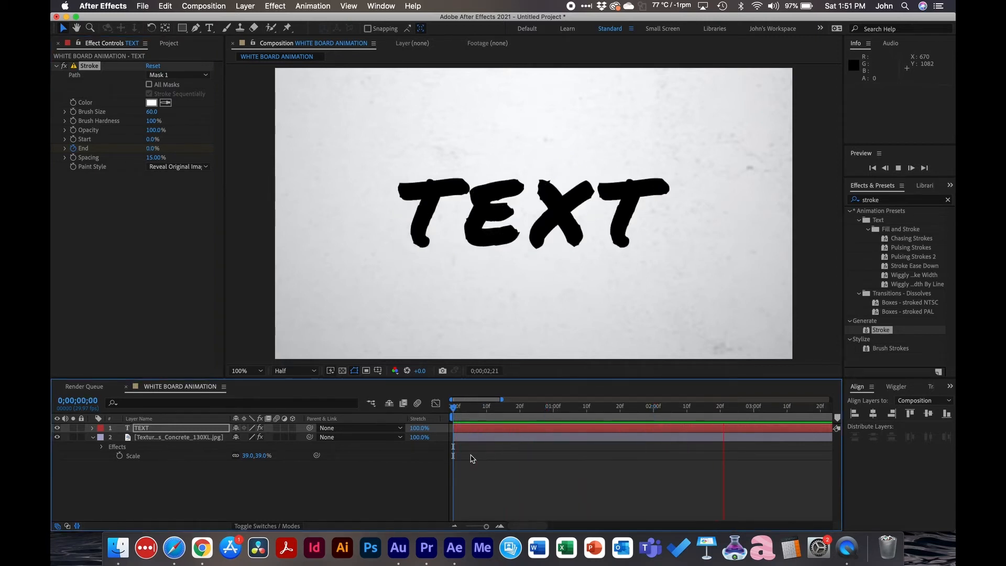
{"action": "key", "text": "space"}
At 0;00;01;07, reduce the Stroke brush size to 55.1 and nudge the mask vertices on the letter X closer to its strokes.
{"action": "left_click_drag", "start_coordinate": [670, 410], "coordinate": [576, 419]}
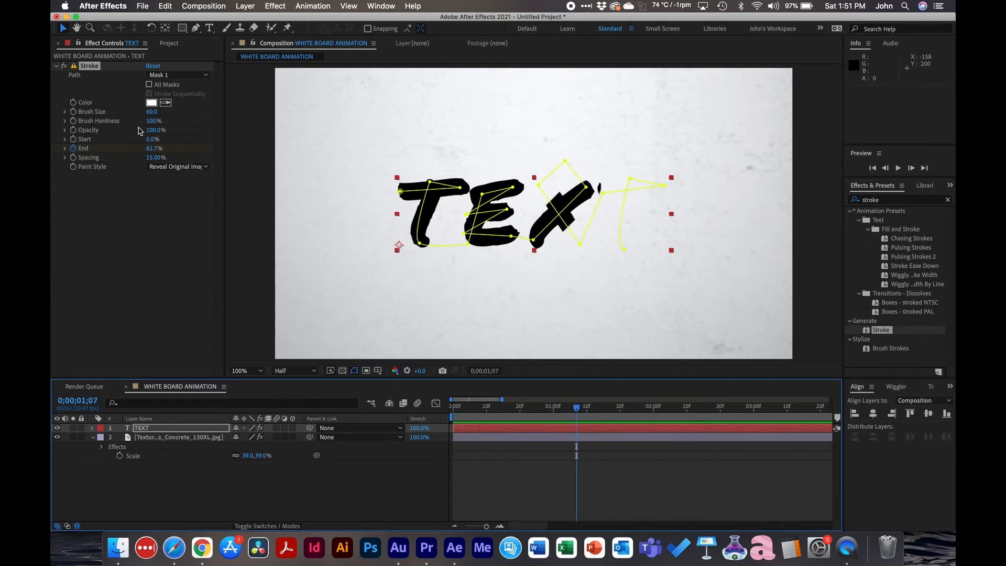
{"action": "left_click_drag", "start_coordinate": [152, 112], "coordinate": [130, 111]}
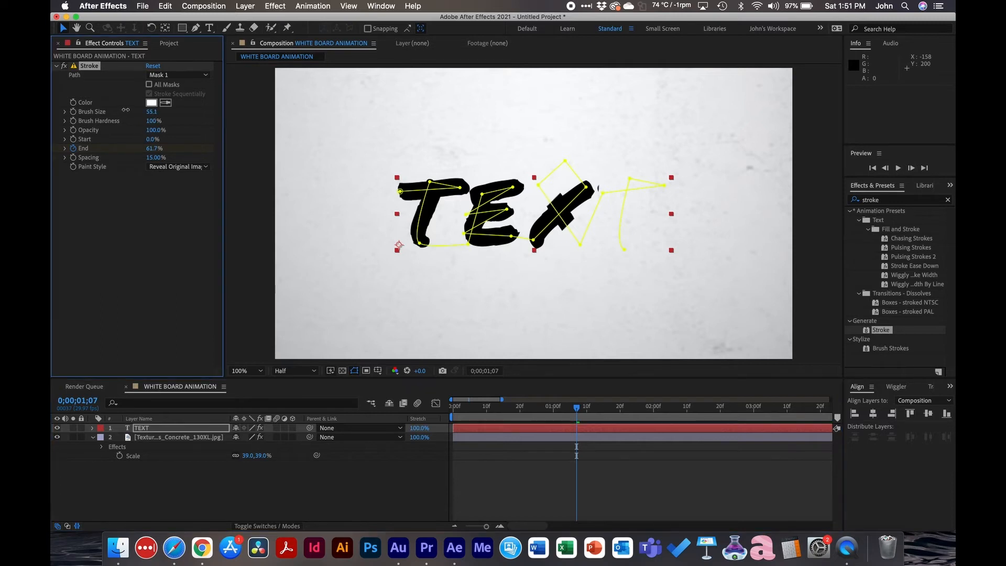
{"action": "left_click", "coordinate": [540, 181]}
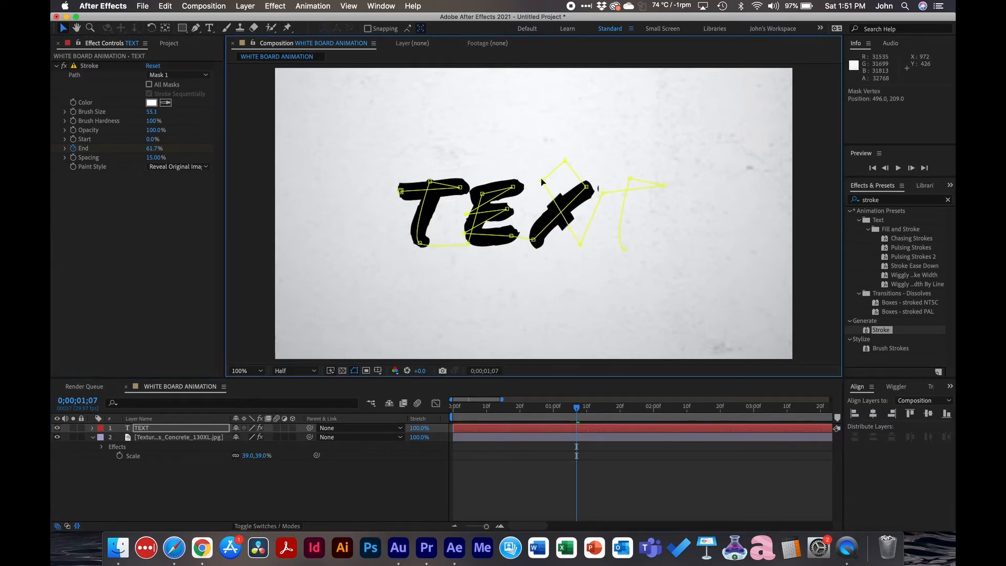
{"action": "left_click", "coordinate": [579, 242]}
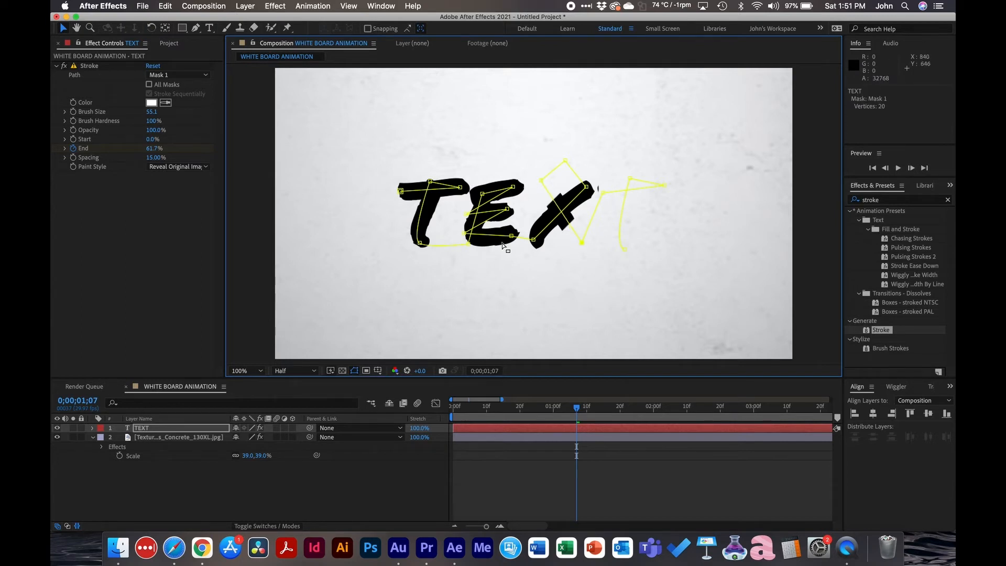
{"action": "left_click_drag", "start_coordinate": [533, 240], "coordinate": [533, 233]}
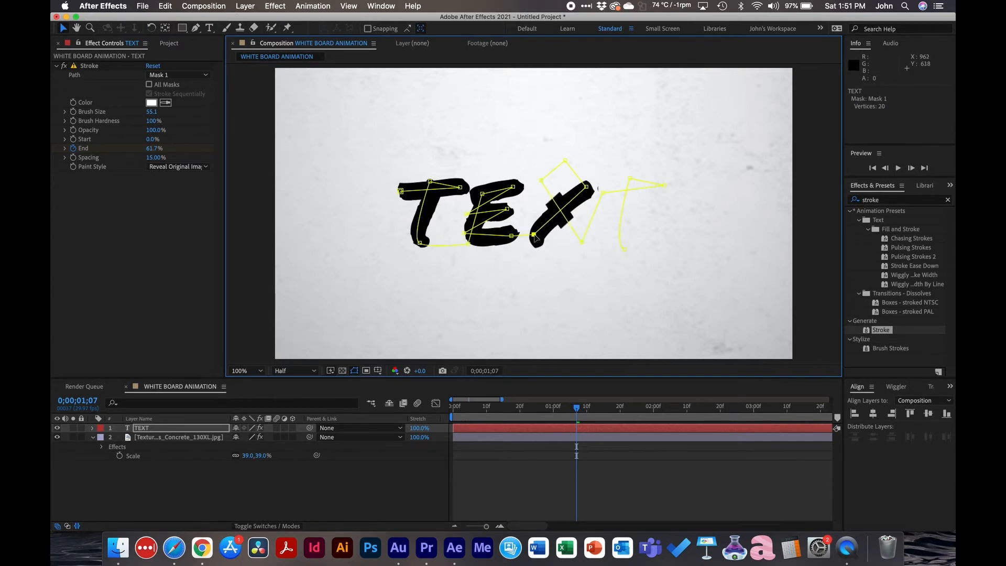
Reduce the Stroke brush size to 39 and preview the text reveal from the start.
{"action": "left_click_drag", "start_coordinate": [151, 112], "coordinate": [55, 95]}
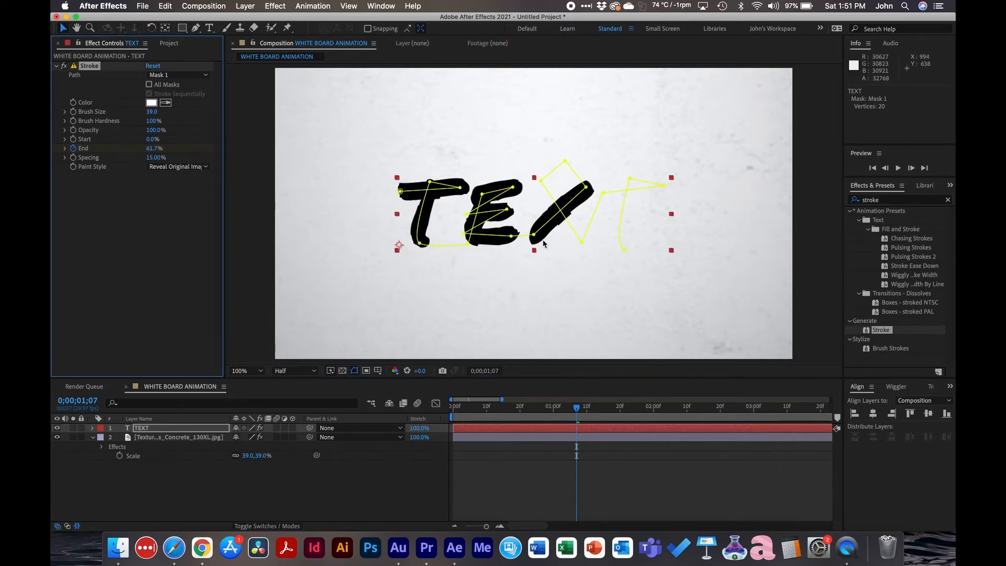
{"action": "left_click_drag", "start_coordinate": [575, 407], "coordinate": [484, 412]}
{"action": "key", "text": "space"}
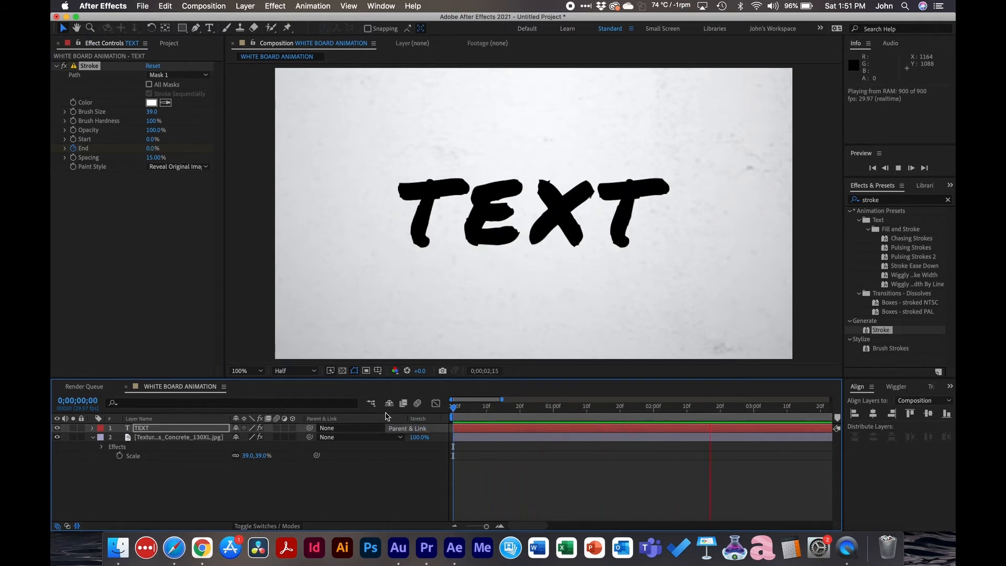
{"action": "key", "text": "space"}
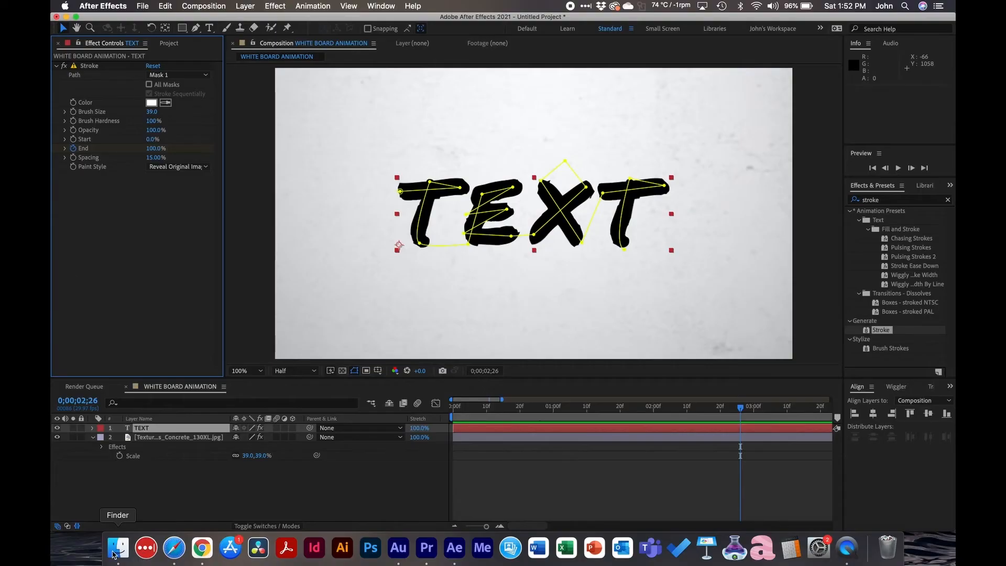
Switch to Finder, import the marker image 11969752.png from Downloads into the project and place it above the TEXT layer.
{"action": "left_click", "coordinate": [116, 547]}
{"action": "left_click", "coordinate": [541, 241]}
{"action": "key", "text": "space"}
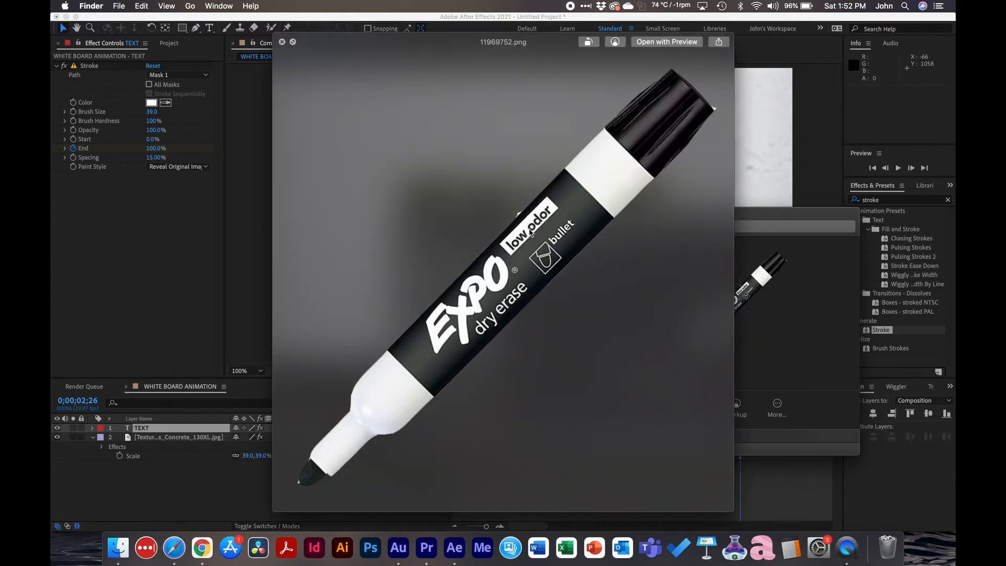
{"action": "key", "text": "space"}
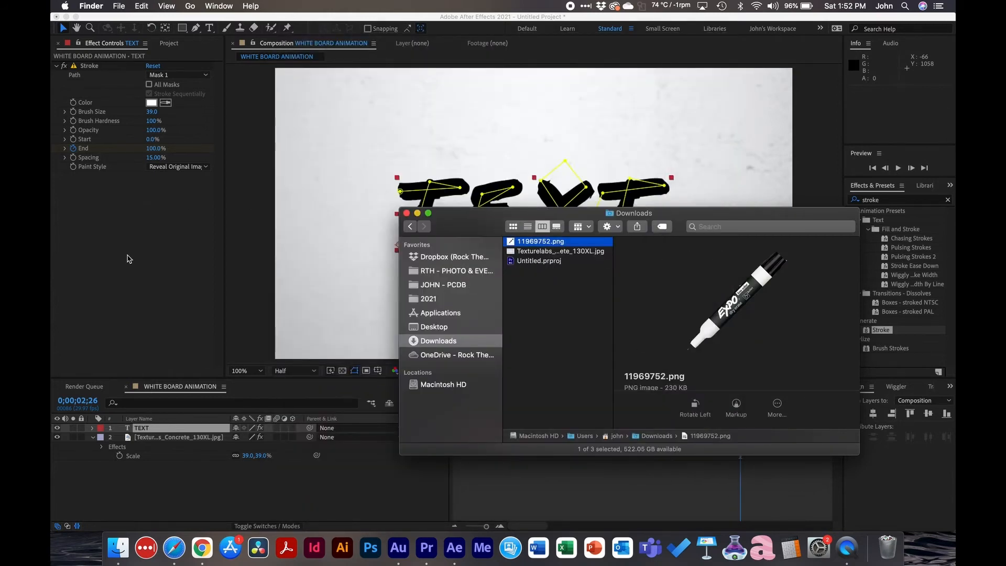
{"action": "left_click", "coordinate": [129, 259]}
{"action": "left_click", "coordinate": [168, 44]}
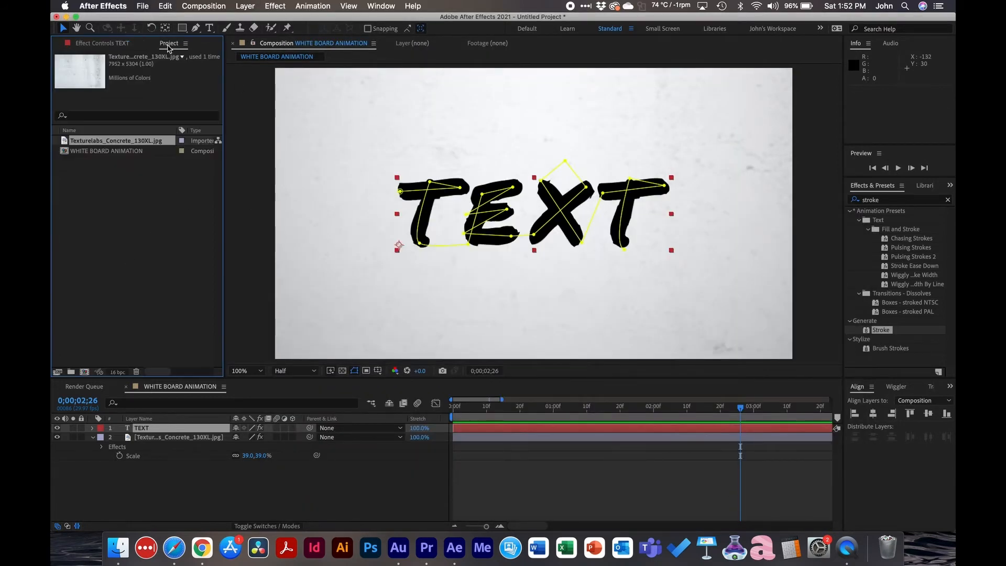
{"action": "left_click", "coordinate": [118, 548]}
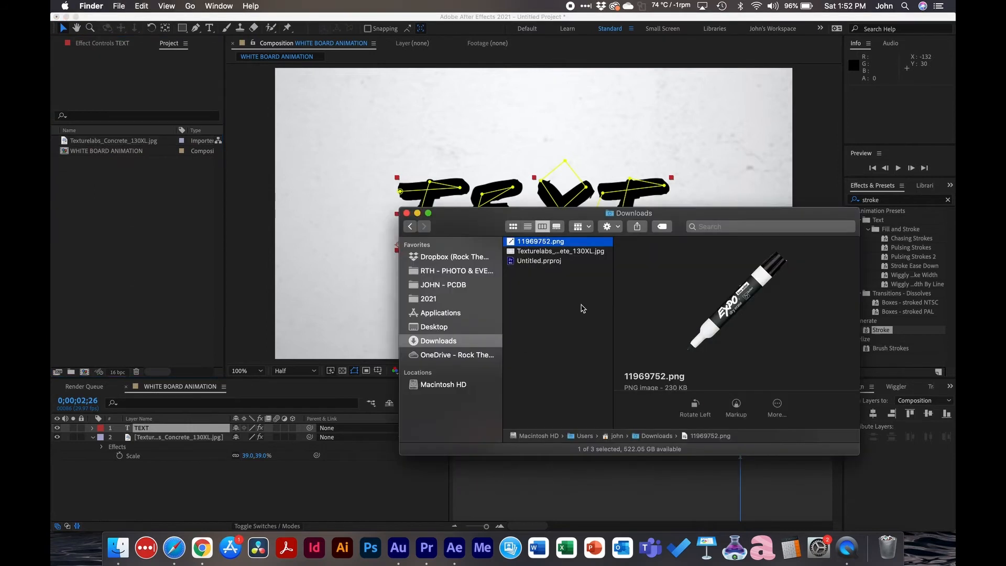
{"action": "left_click_drag", "start_coordinate": [541, 246], "coordinate": [119, 240]}
{"action": "left_click_drag", "start_coordinate": [83, 139], "coordinate": [150, 430]}
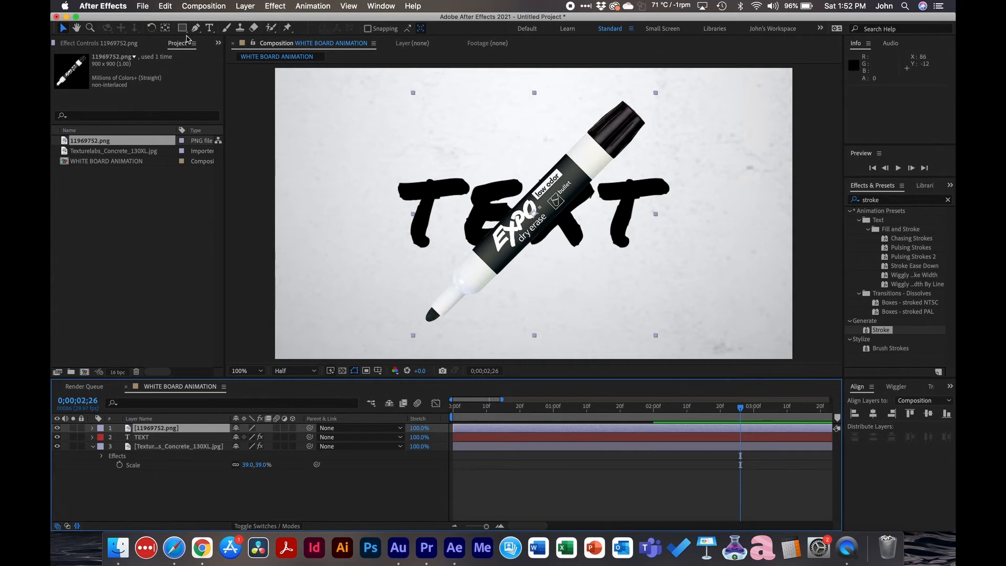
Move the marker layer's anchor point from its centre to the tip of the marker.
{"action": "left_click", "coordinate": [164, 29]}
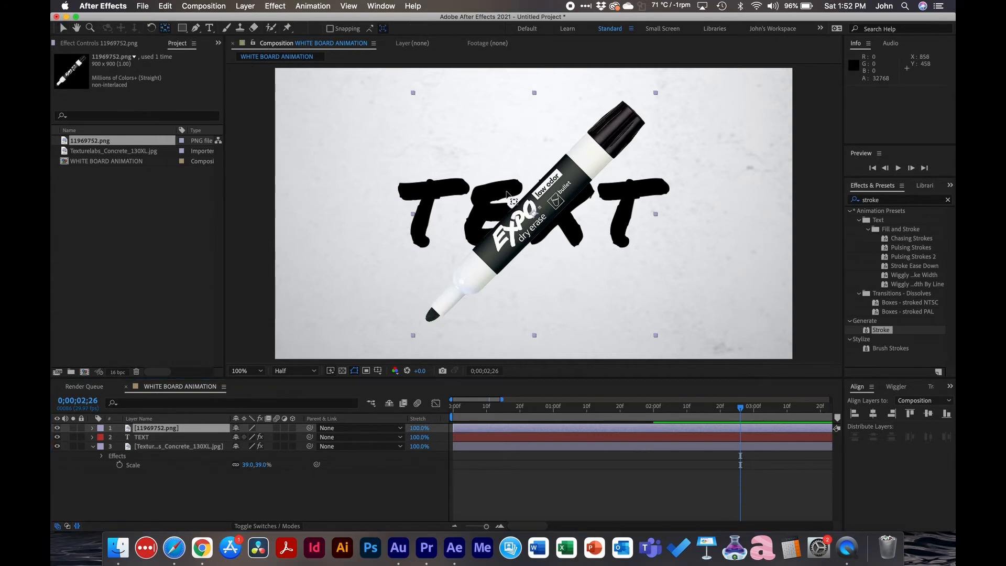
{"action": "left_click", "coordinate": [537, 219]}
{"action": "mouse_move", "coordinate": [537, 218]}
{"action": "left_mouse_down"}
{"action": "mouse_move", "coordinate": [442, 318]}
{"action": "mouse_move", "coordinate": [426, 318]}
{"action": "left_mouse_up"}
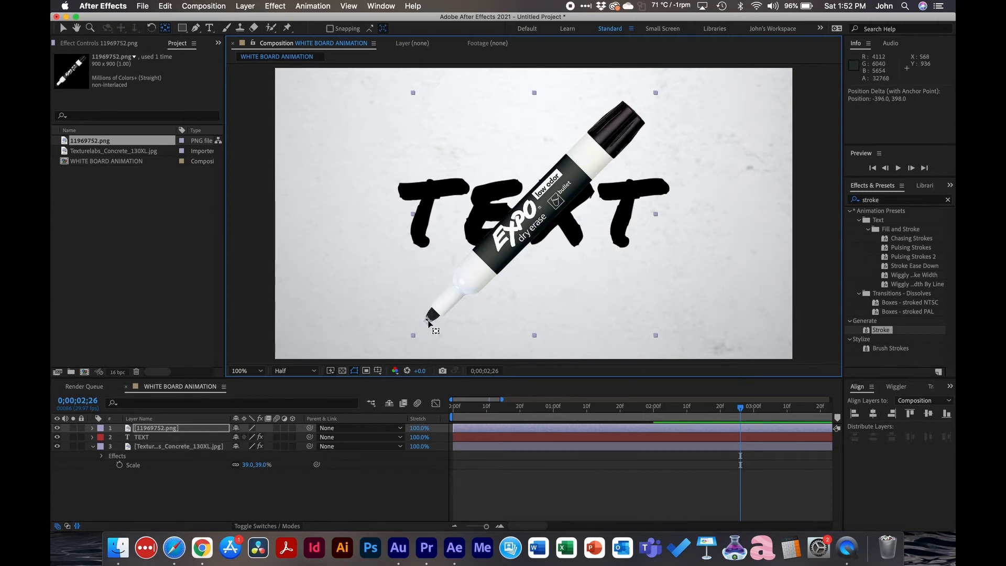
{"action": "left_click_drag", "start_coordinate": [428, 321], "coordinate": [428, 321]}
{"action": "left_click", "coordinate": [155, 504]}
Reposition the marker layer to about 474, 466 so its tip sits at the start of the first T.
{"action": "left_click", "coordinate": [161, 428]}
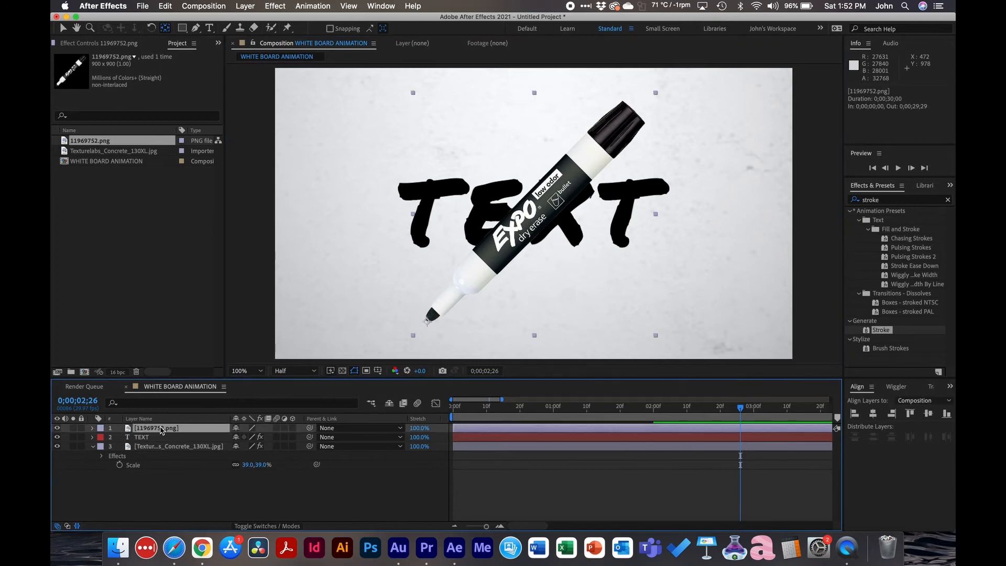
{"action": "key", "text": "v"}
{"action": "mouse_move", "coordinate": [485, 258]}
{"action": "left_mouse_down"}
{"action": "mouse_move", "coordinate": [488, 182]}
{"action": "mouse_move", "coordinate": [476, 146]}
{"action": "mouse_move", "coordinate": [460, 136]}
{"action": "left_mouse_up"}
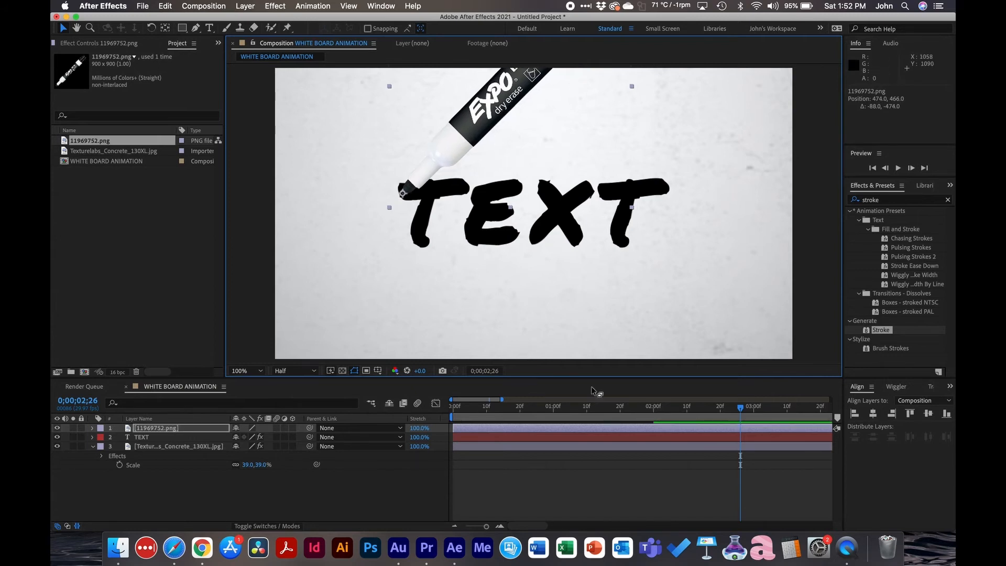
Record the marker layer's movement with Motion Sketch at 100% capture speed, tracing the tip along the letters of TEXT.
{"action": "mouse_move", "coordinate": [621, 414]}
{"action": "left_mouse_down"}
{"action": "mouse_move", "coordinate": [453, 416]}
{"action": "mouse_move", "coordinate": [674, 404]}
{"action": "left_mouse_up"}
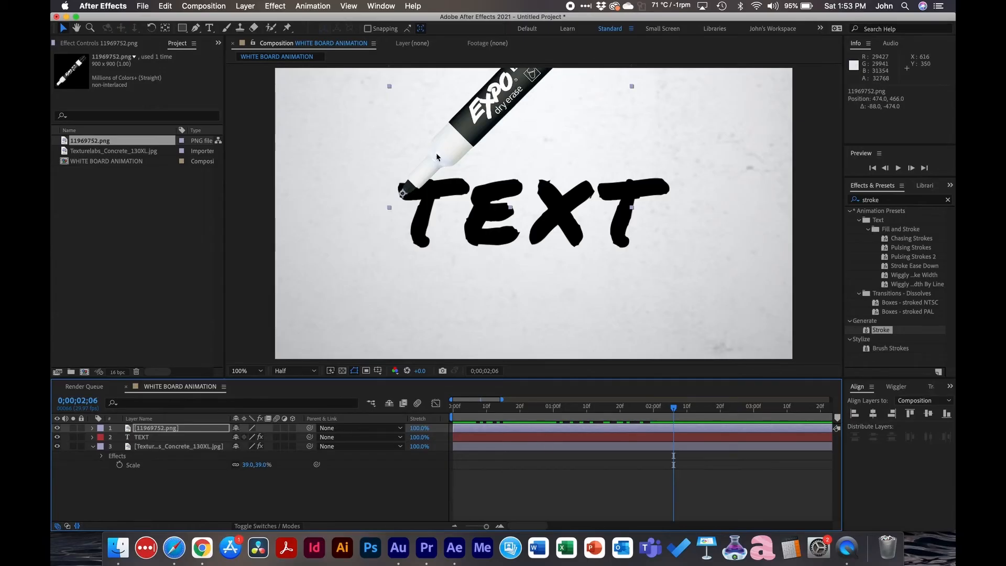
{"action": "left_click", "coordinate": [381, 6]}
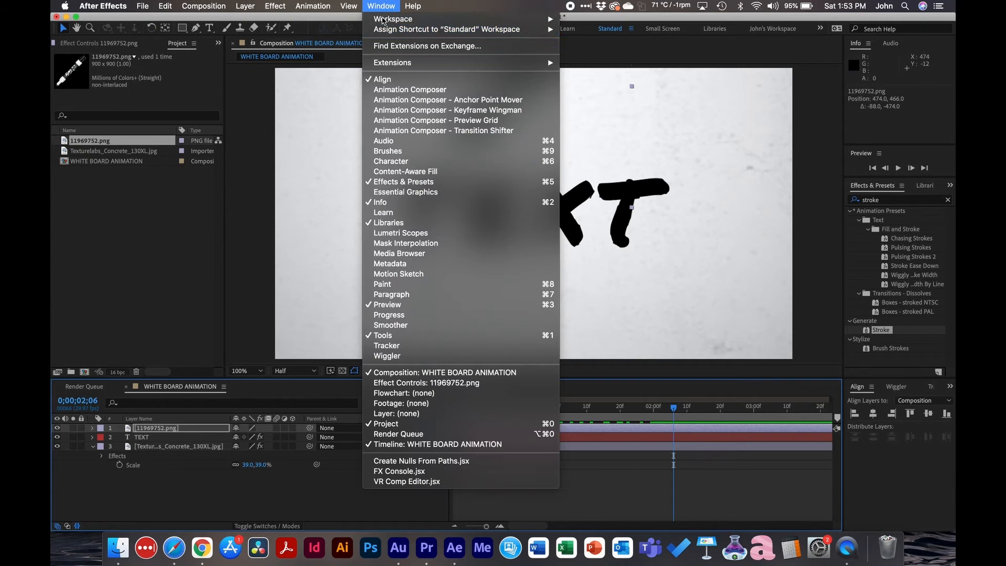
{"action": "left_click", "coordinate": [427, 275]}
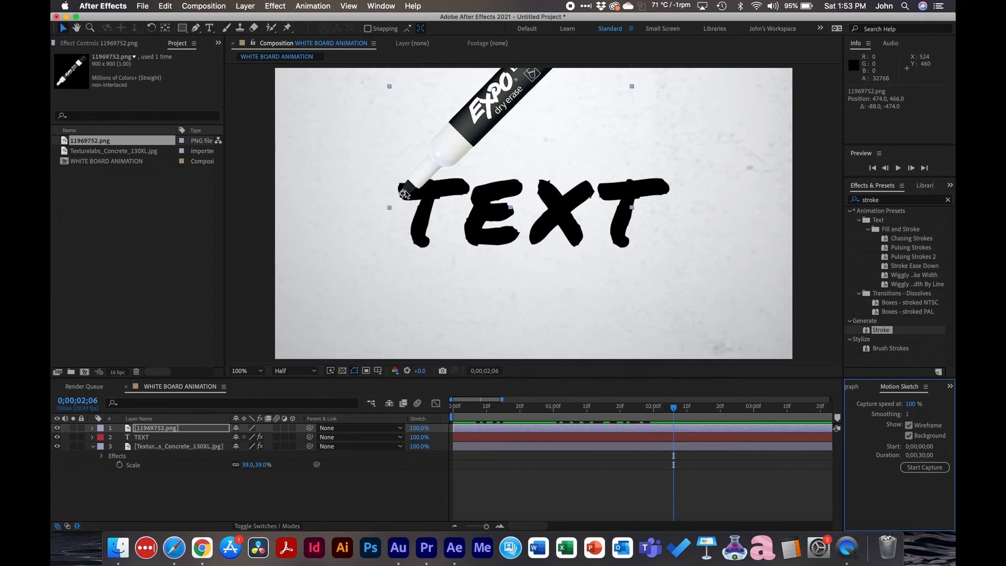
{"action": "left_click", "coordinate": [925, 467]}
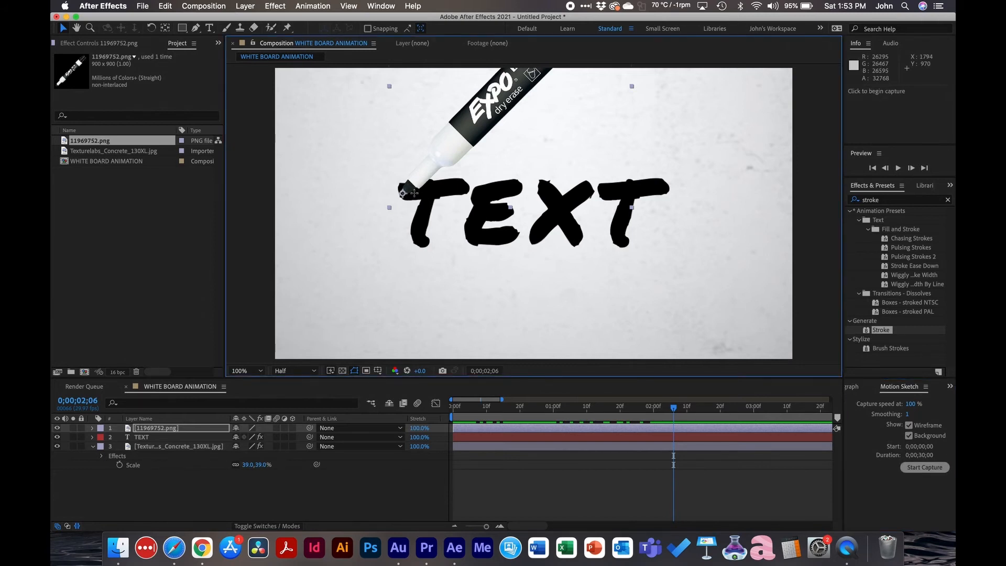
{"action": "mouse_move", "coordinate": [403, 192]}
{"action": "left_mouse_down"}
{"action": "mouse_move", "coordinate": [455, 186]}
{"action": "mouse_move", "coordinate": [431, 194]}
{"action": "mouse_move", "coordinate": [417, 236]}
{"action": "mouse_move", "coordinate": [455, 241]}
{"action": "mouse_move", "coordinate": [486, 192]}
{"action": "mouse_move", "coordinate": [515, 186]}
{"action": "mouse_move", "coordinate": [480, 197]}
{"action": "mouse_move", "coordinate": [482, 216]}
{"action": "mouse_move", "coordinate": [502, 212]}
{"action": "mouse_move", "coordinate": [481, 212]}
{"action": "mouse_move", "coordinate": [475, 235]}
{"action": "mouse_move", "coordinate": [530, 240]}
{"action": "mouse_move", "coordinate": [584, 186]}
{"action": "mouse_move", "coordinate": [572, 169]}
{"action": "mouse_move", "coordinate": [540, 178]}
{"action": "mouse_move", "coordinate": [578, 242]}
{"action": "mouse_move", "coordinate": [608, 189]}
{"action": "mouse_move", "coordinate": [654, 184]}
{"action": "mouse_move", "coordinate": [632, 179]}
{"action": "mouse_move", "coordinate": [638, 253]}
{"action": "left_mouse_up"}
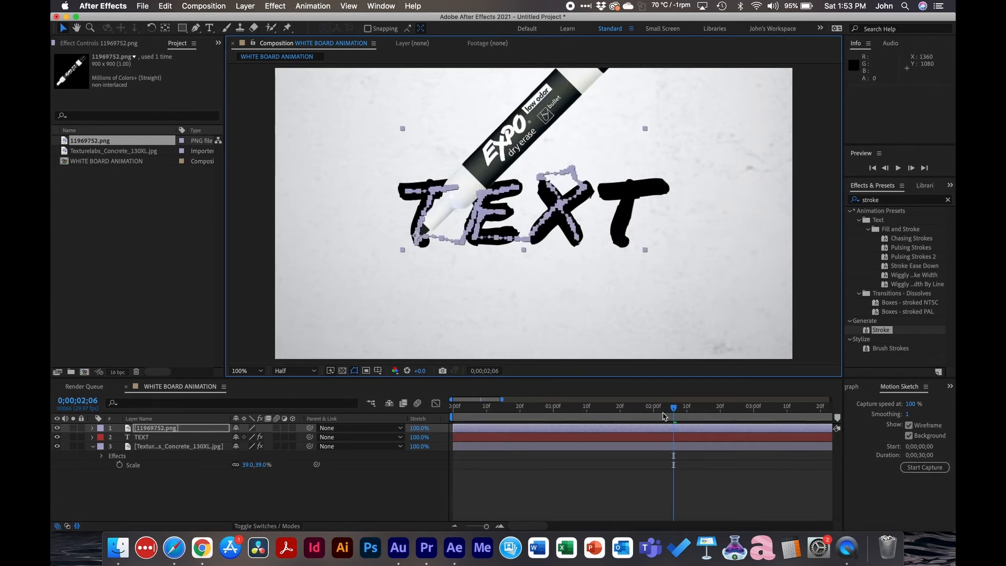
Show the marker layer's Position keyframes over the full timeline and scrub through the captured motion to check where it ends.
{"action": "mouse_move", "coordinate": [661, 408]}
{"action": "left_mouse_down"}
{"action": "mouse_move", "coordinate": [469, 407]}
{"action": "mouse_move", "coordinate": [749, 392]}
{"action": "left_mouse_up"}
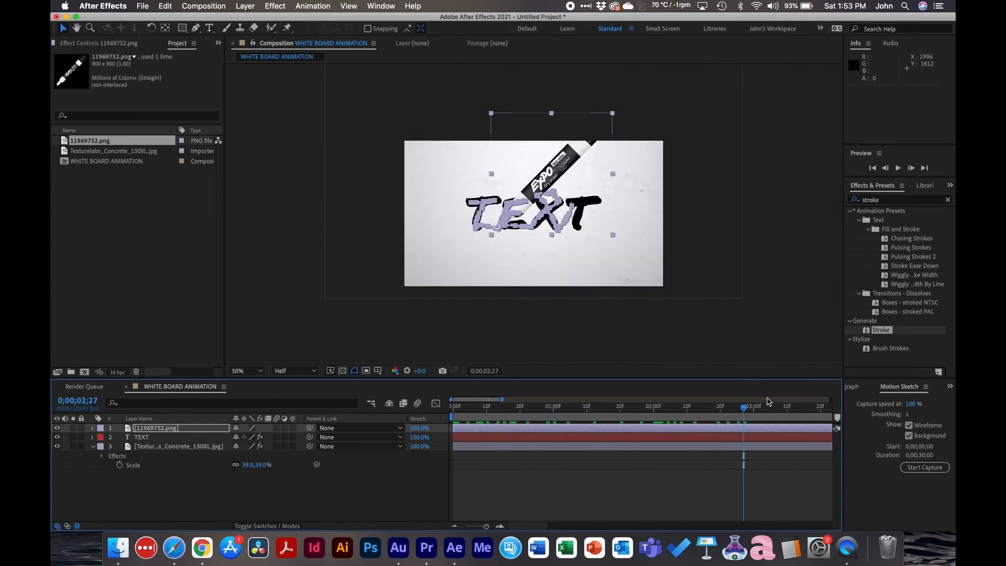
{"action": "scroll", "coordinate": [743, 428], "scroll_direction": "down", "scroll_amount": 3}
{"action": "mouse_move", "coordinate": [571, 409]}
{"action": "left_mouse_down"}
{"action": "mouse_move", "coordinate": [737, 408]}
{"action": "mouse_move", "coordinate": [701, 407]}
{"action": "left_mouse_up"}
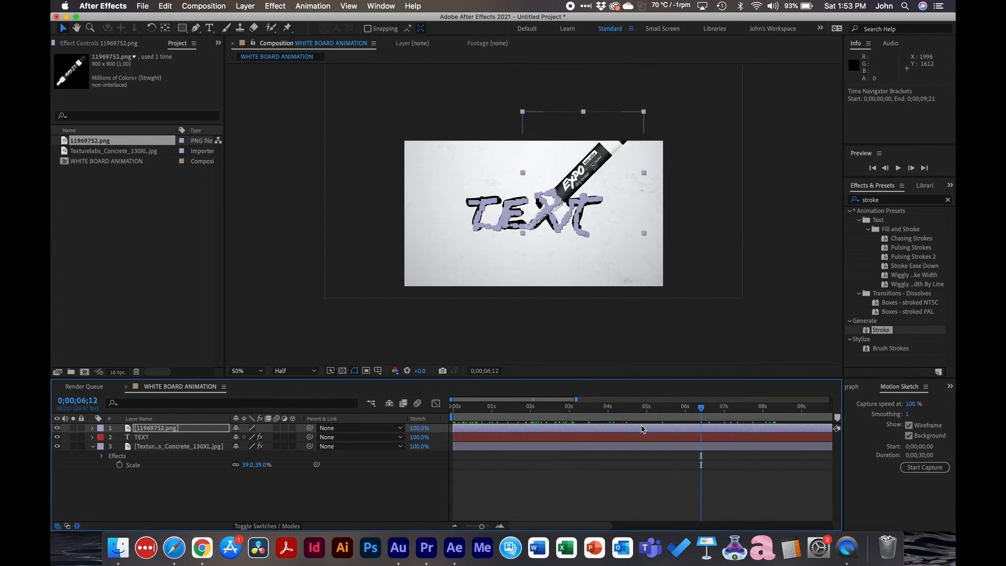
{"action": "left_click", "coordinate": [643, 429]}
{"action": "key", "text": "p"}
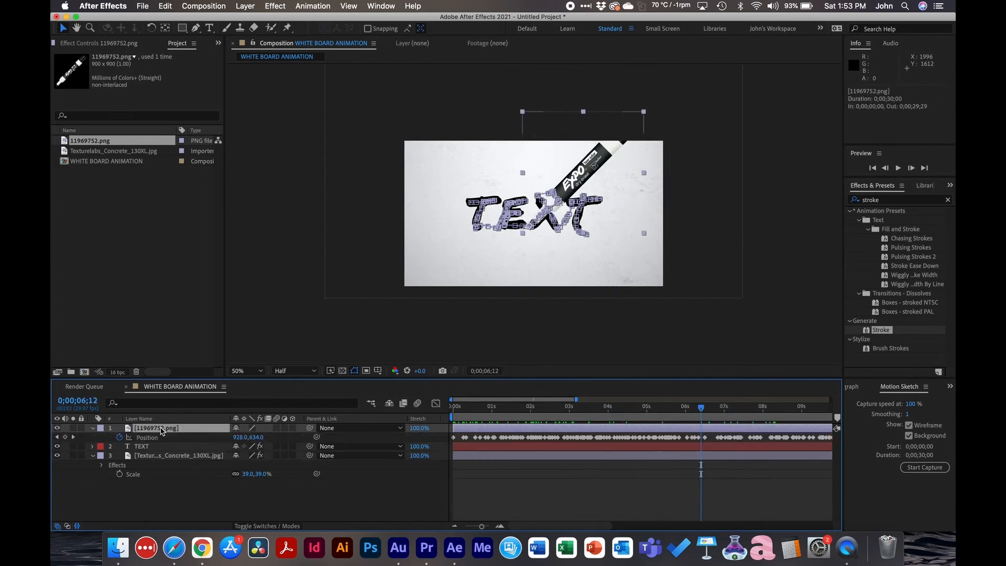
{"action": "key", "text": "semicolon"}
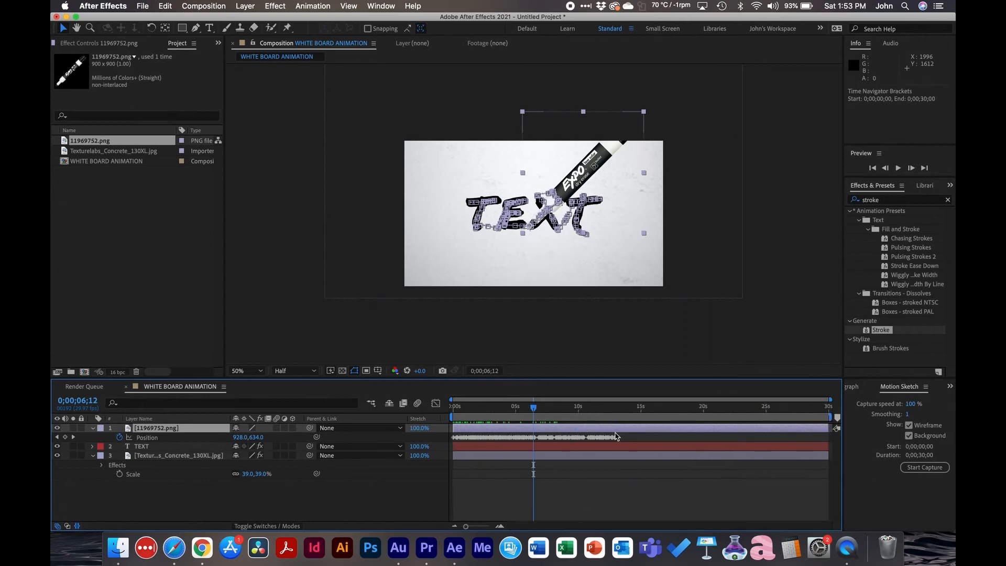
{"action": "left_click_drag", "start_coordinate": [535, 408], "coordinate": [592, 410]}
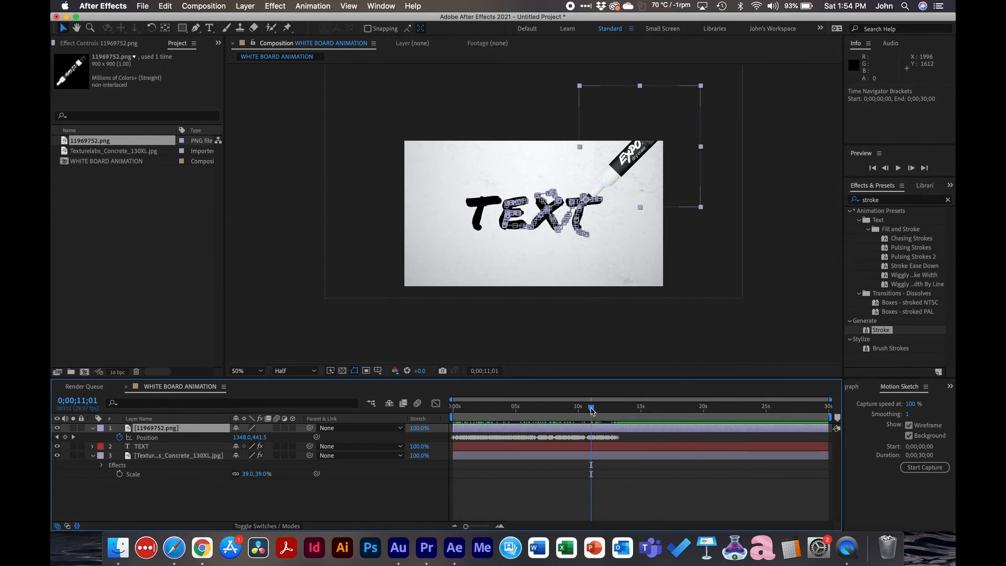
Compress all the marker layer's Position keyframes proportionally so the last one falls at 0;00;02;00.
{"action": "left_click_drag", "start_coordinate": [486, 411], "coordinate": [474, 412]}
{"action": "key", "text": "equal"}
{"action": "key", "text": "equal"}
{"action": "key", "text": "equal"}
{"action": "key", "text": "equal"}
{"action": "key", "text": "minus"}
{"action": "key", "text": "minus"}
{"action": "key", "text": "minus"}
{"action": "key", "text": "minus"}
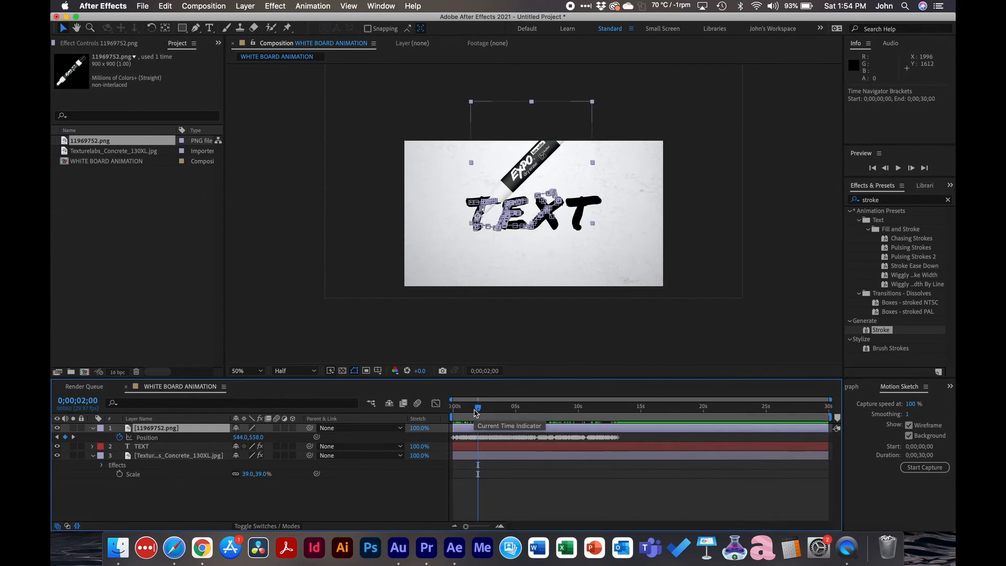
{"action": "left_click_drag", "start_coordinate": [630, 435], "coordinate": [428, 446]}
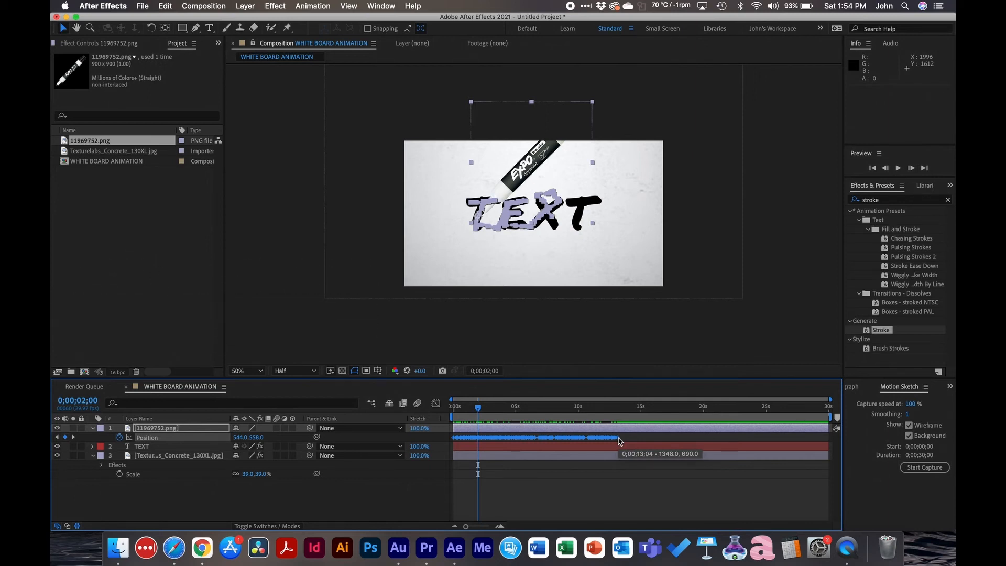
{"action": "left_click_drag", "start_coordinate": [620, 442], "coordinate": [478, 447]}
Examine how the marker layer's compressed Position keyframes line up with the 2-second mark.
{"action": "key", "text": "equal"}
{"action": "key", "text": "equal"}
{"action": "key", "text": "equal"}
{"action": "key", "text": "equal"}
{"action": "key", "text": "equal"}
{"action": "key", "text": "equal"}
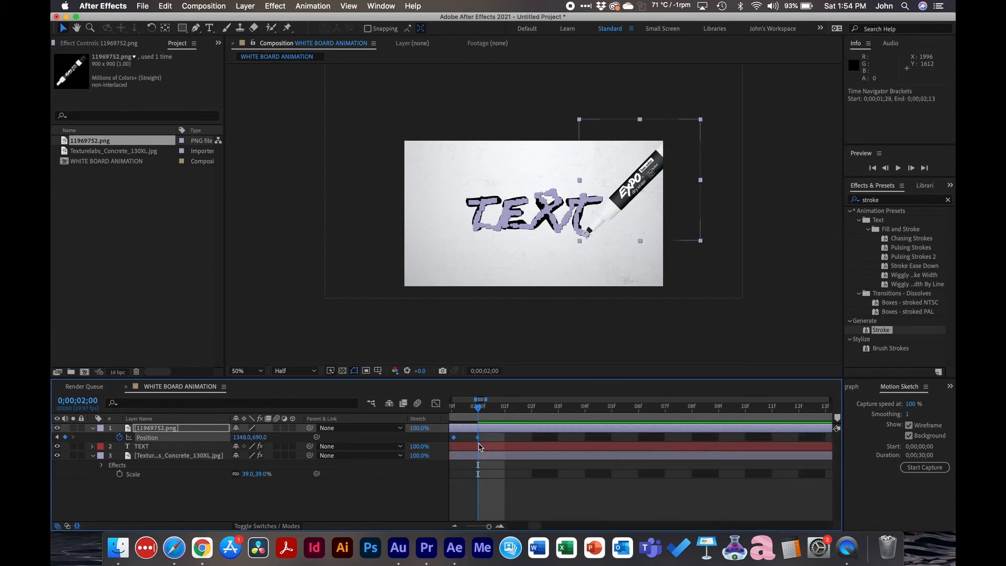
{"action": "scroll", "coordinate": [479, 447], "scroll_direction": "left", "scroll_amount": 5}
{"action": "key", "text": "minus"}
{"action": "key", "text": "minus"}
{"action": "key", "text": "minus"}
{"action": "key", "text": "minus"}
{"action": "key", "text": "minus"}
{"action": "key", "text": "minus"}
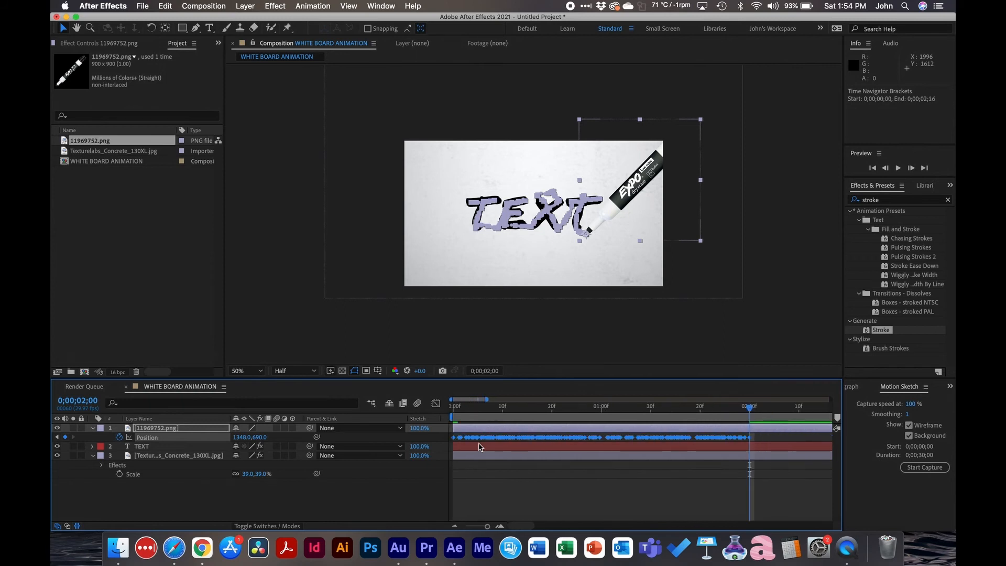
Play the animation from the start and scrub through the E and X to compare the marker tip with the text reveal.
{"action": "left_click_drag", "start_coordinate": [660, 408], "coordinate": [429, 404]}
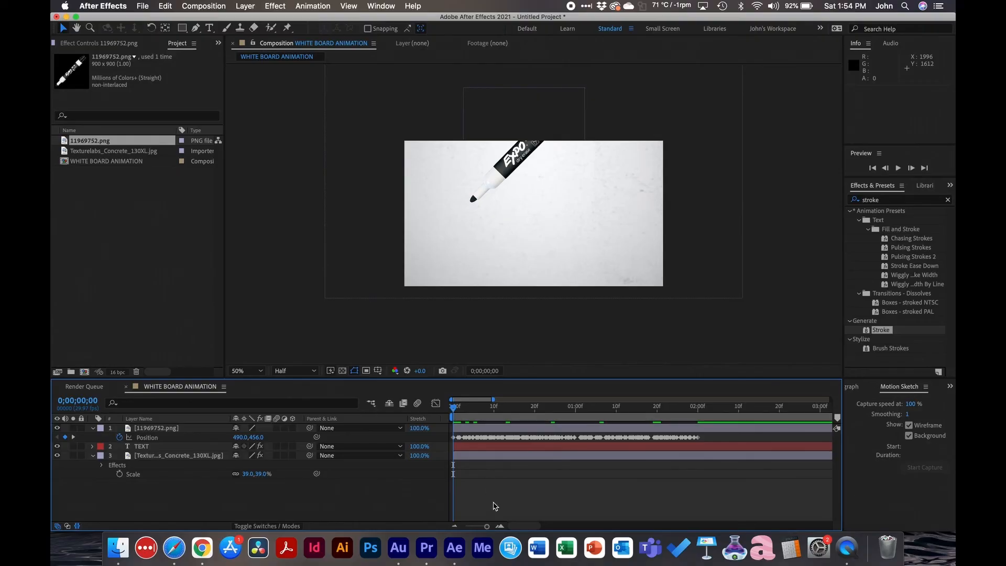
{"action": "key", "text": "space"}
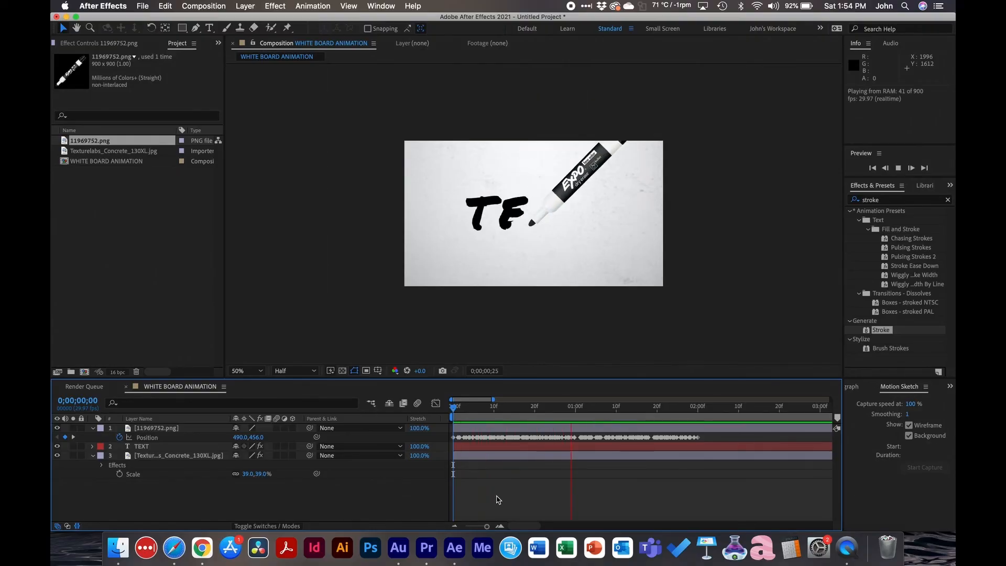
{"action": "key", "text": "space"}
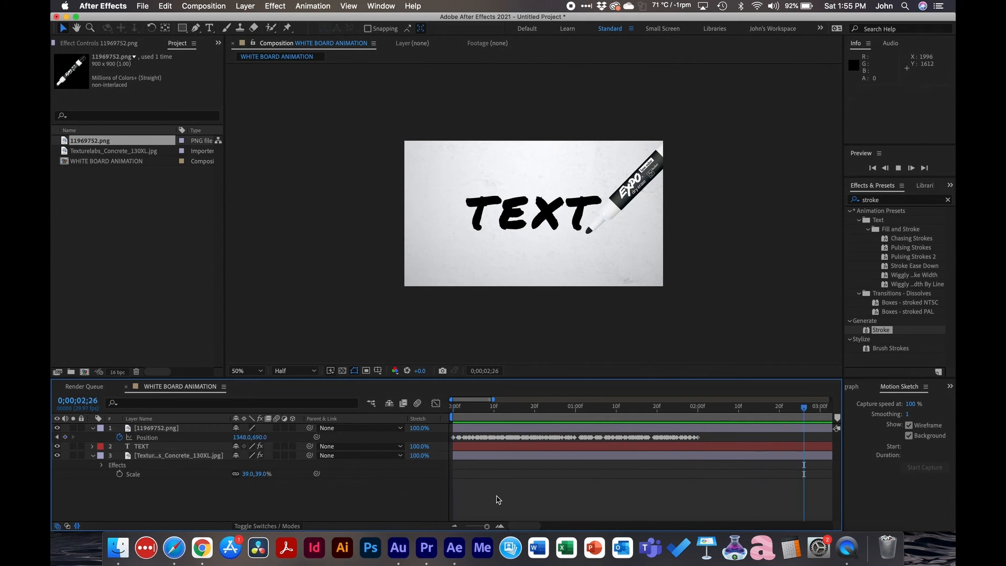
{"action": "mouse_move", "coordinate": [608, 407]}
{"action": "left_mouse_down"}
{"action": "mouse_move", "coordinate": [497, 422]}
{"action": "mouse_move", "coordinate": [594, 411]}
{"action": "left_mouse_up"}
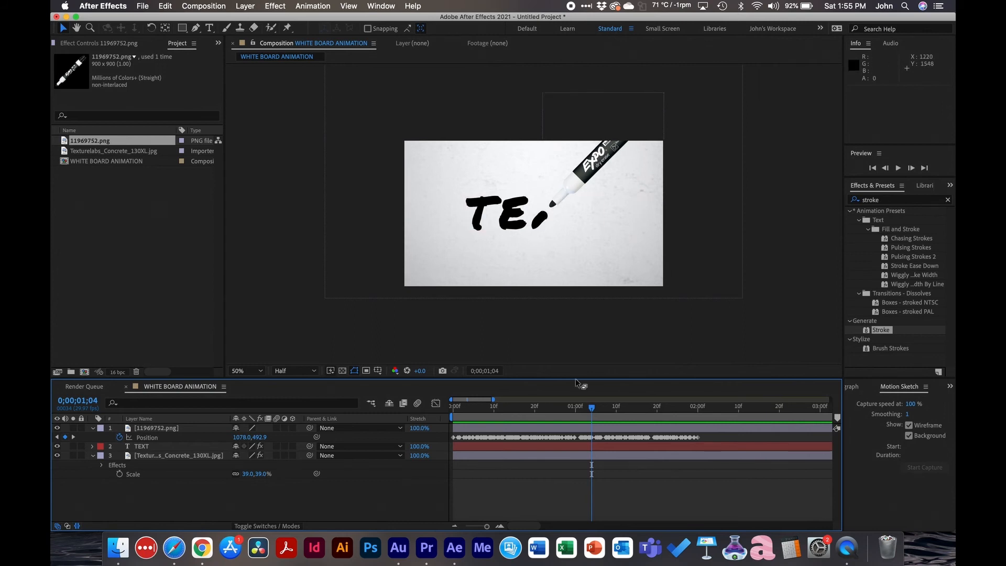
{"action": "left_click_drag", "start_coordinate": [579, 408], "coordinate": [542, 408]}
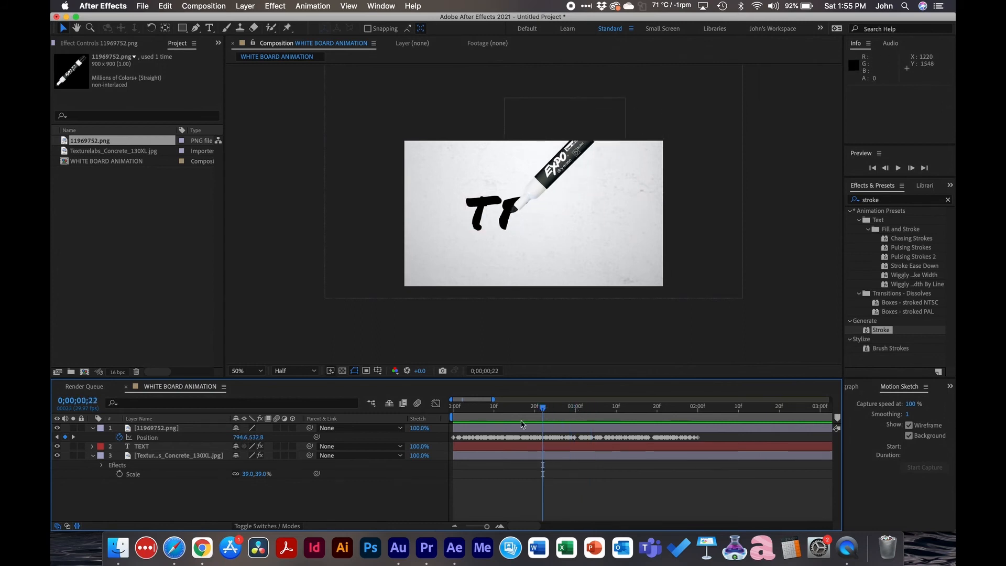
Pre-compose the marker layer as PRE-COMP, moving all attributes into the new composition.
{"action": "left_click", "coordinate": [510, 430]}
{"action": "left_click", "coordinate": [251, 6]}
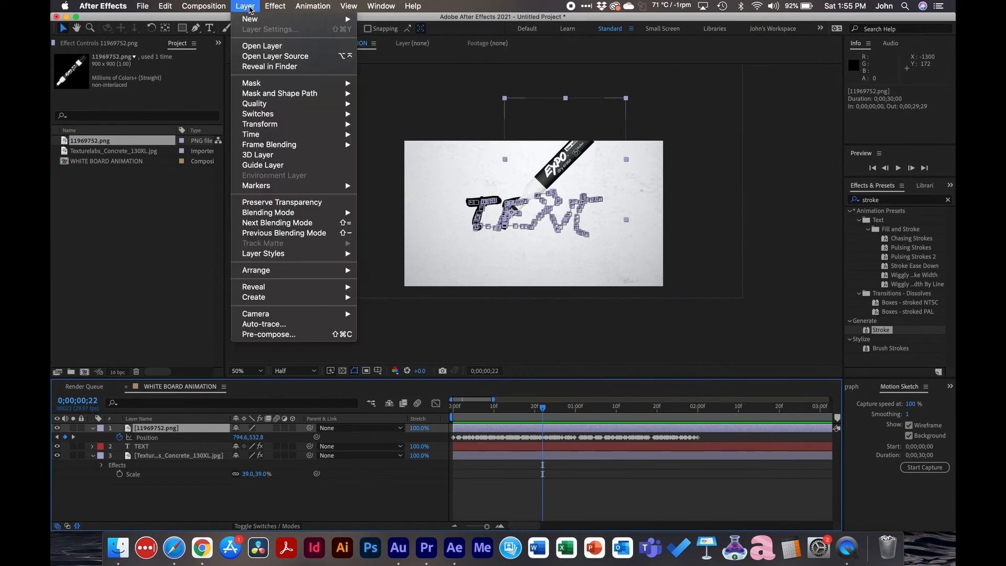
{"action": "left_click", "coordinate": [269, 334]}
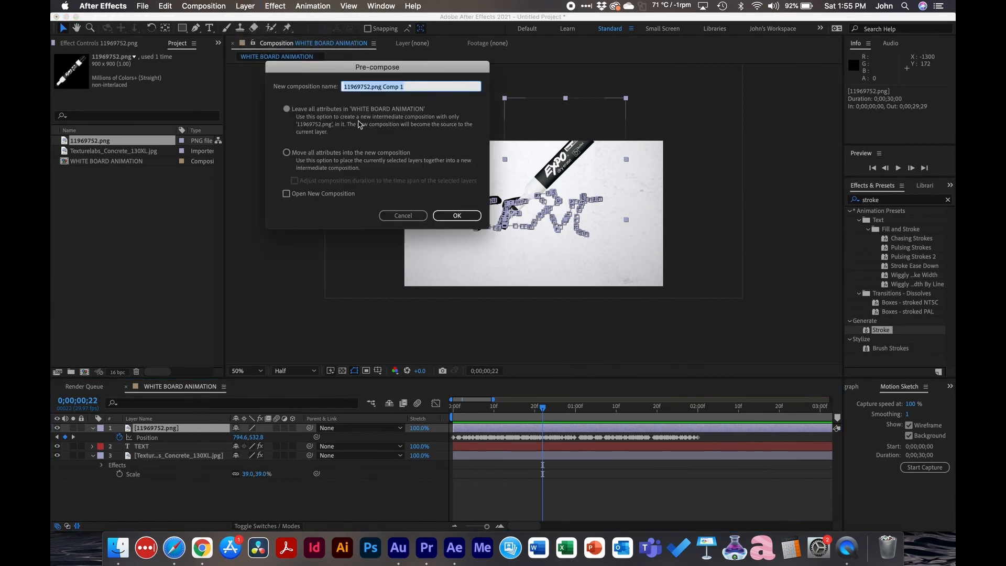
{"action": "type", "text": "PRE-COMP"}
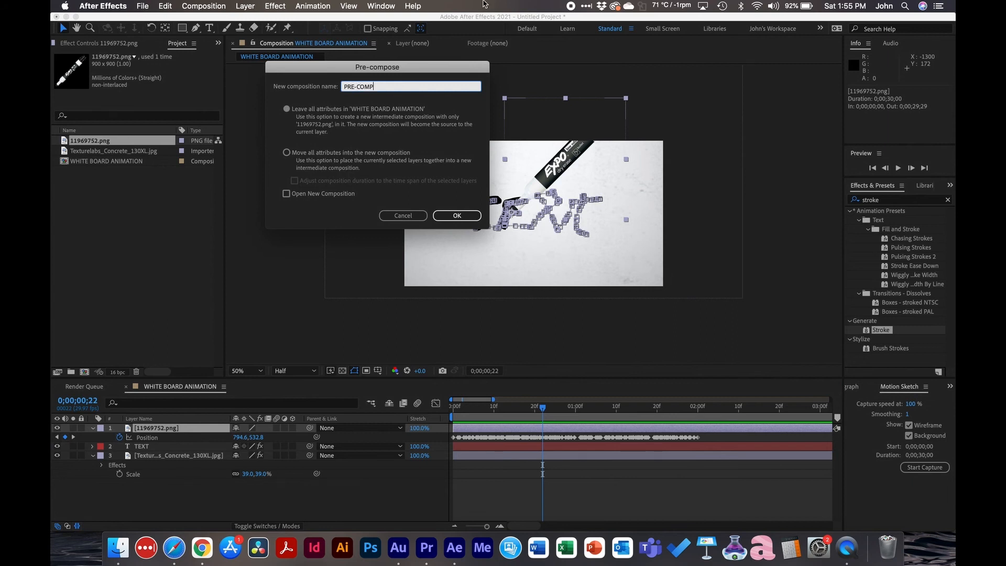
{"action": "left_click", "coordinate": [287, 153]}
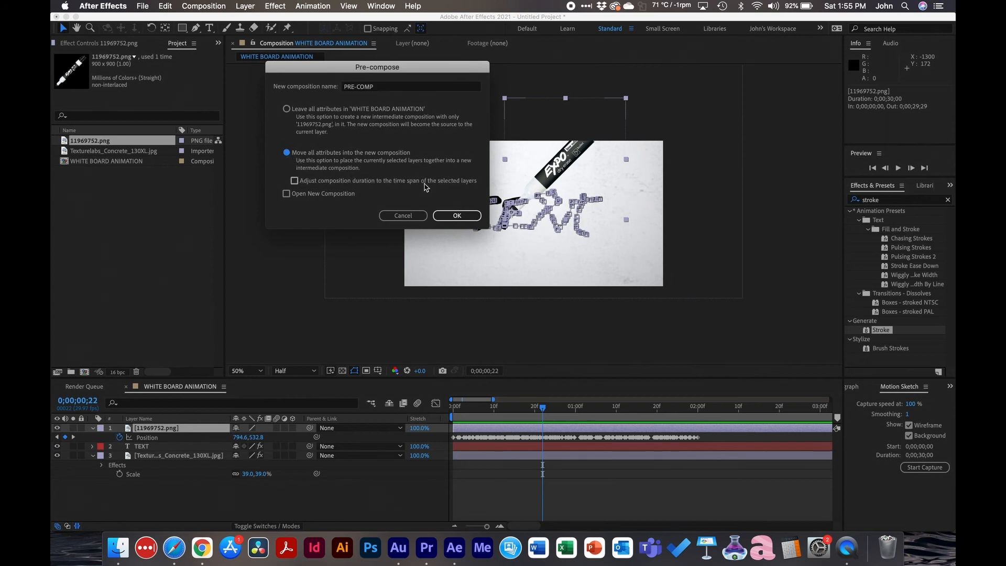
{"action": "left_click", "coordinate": [462, 213]}
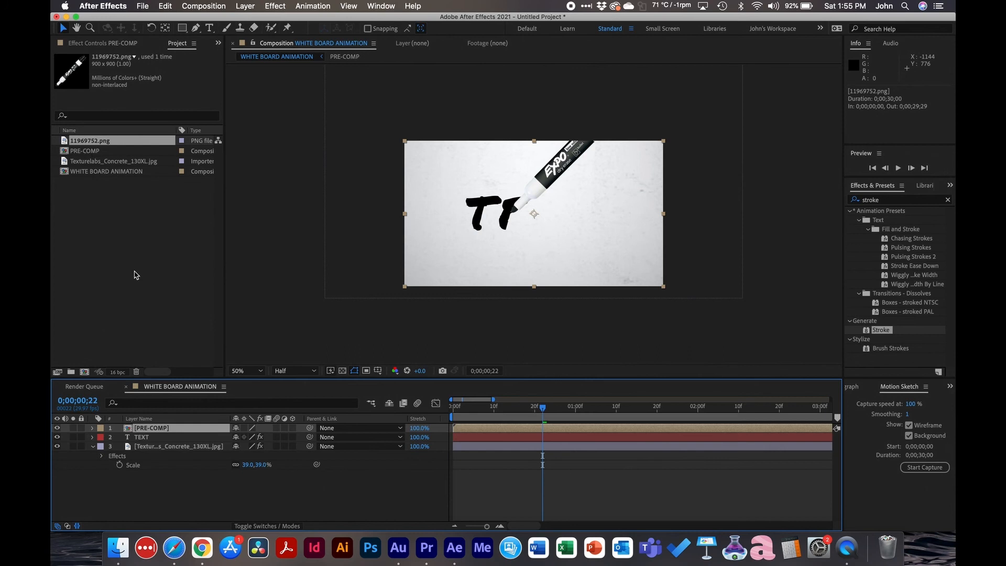
Enable time remapping on the PRE-COMP layer.
{"action": "left_click", "coordinate": [151, 473]}
{"action": "left_click", "coordinate": [150, 428]}
{"action": "right_click", "coordinate": [151, 429]}
{"action": "mouse_move", "coordinate": [215, 300]}
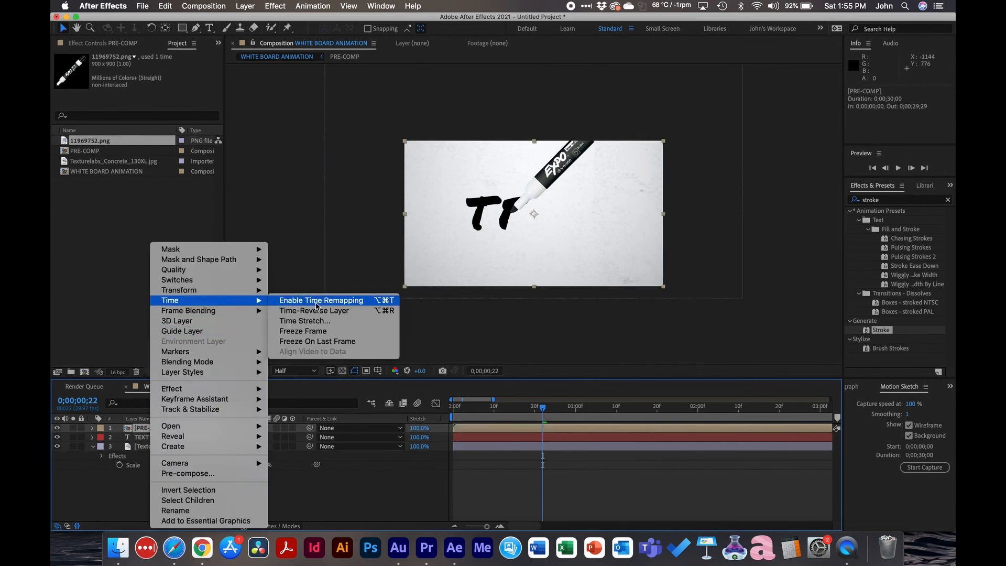
{"action": "left_click", "coordinate": [315, 304]}
Add Time Remap keyframes to the PRE-COMP layer at 0;00;02;00, 0;00;00;26 and 0;00;01;04.
{"action": "left_click_drag", "start_coordinate": [548, 412], "coordinate": [699, 422]}
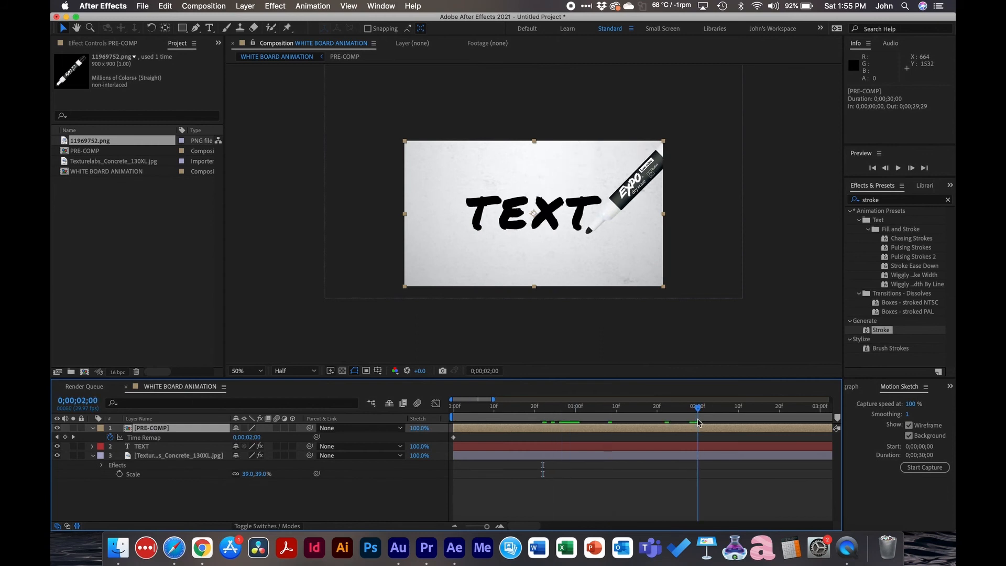
{"action": "left_click", "coordinate": [65, 437]}
{"action": "left_click_drag", "start_coordinate": [689, 410], "coordinate": [559, 423]}
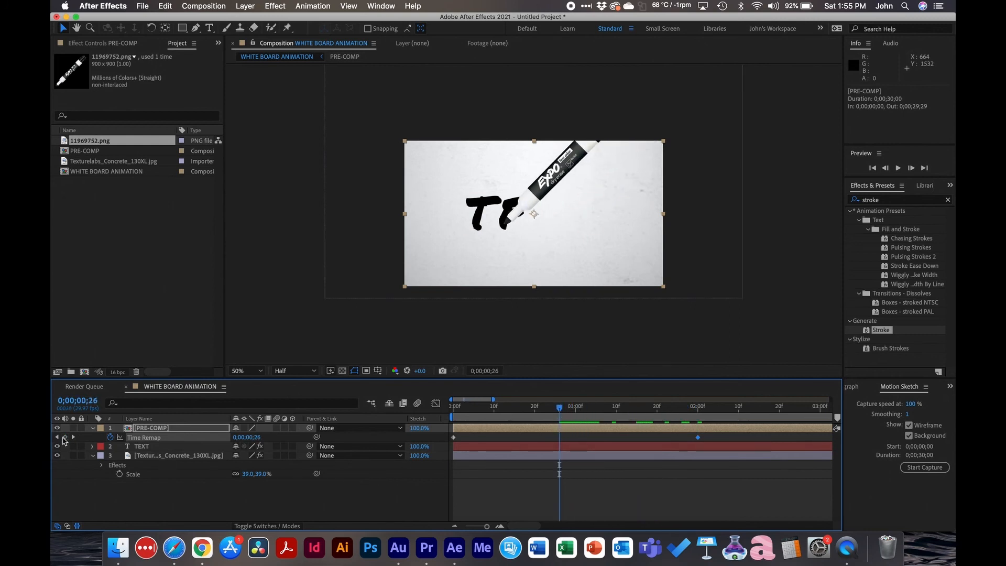
{"action": "left_click_drag", "start_coordinate": [568, 413], "coordinate": [591, 414]}
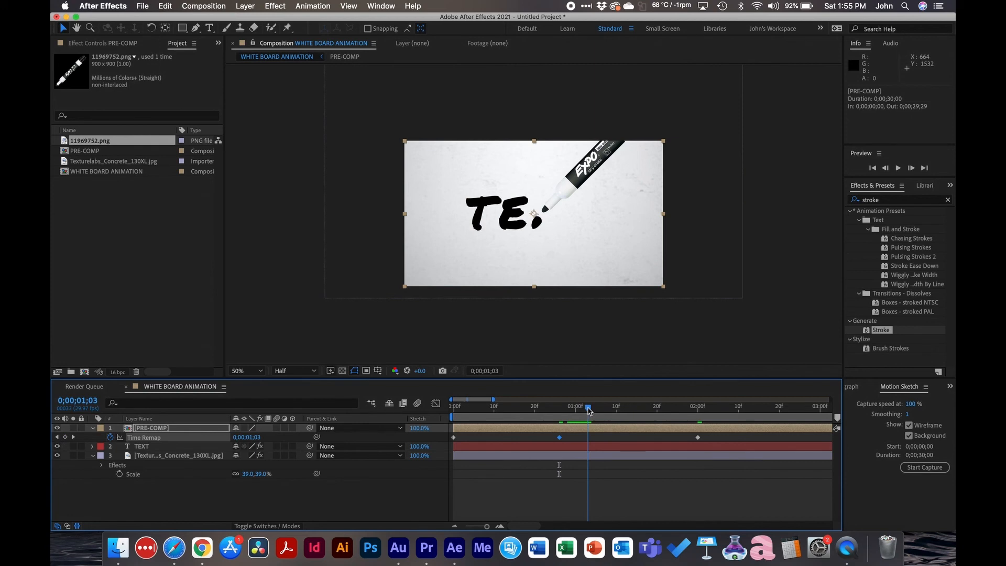
{"action": "left_click", "coordinate": [65, 437]}
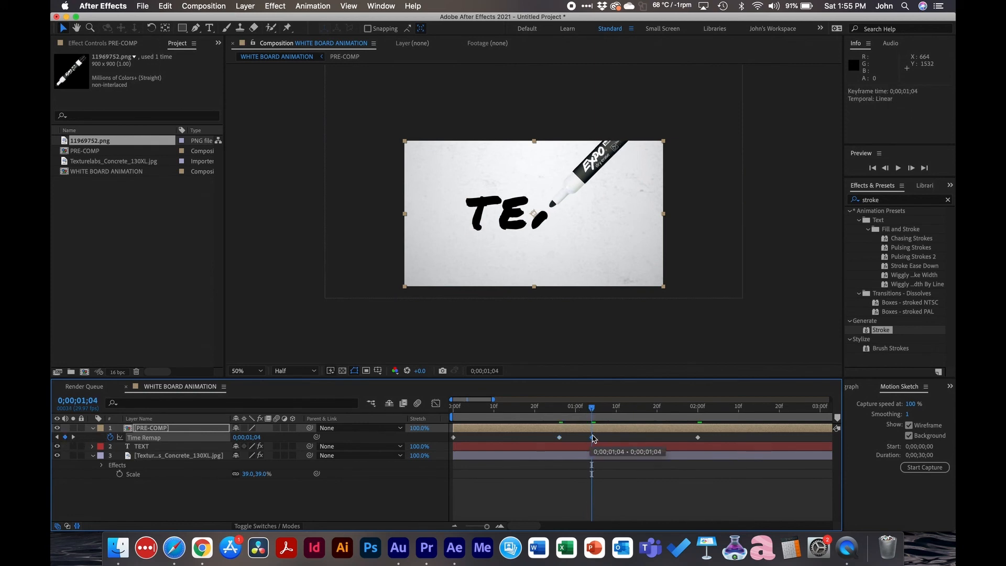
Shift the Time Remap keyframe at 0;00;01;04 to 0;00;01;05 and play the animation from the start to check the marker's timing.
{"action": "left_click_drag", "start_coordinate": [593, 438], "coordinate": [597, 436]}
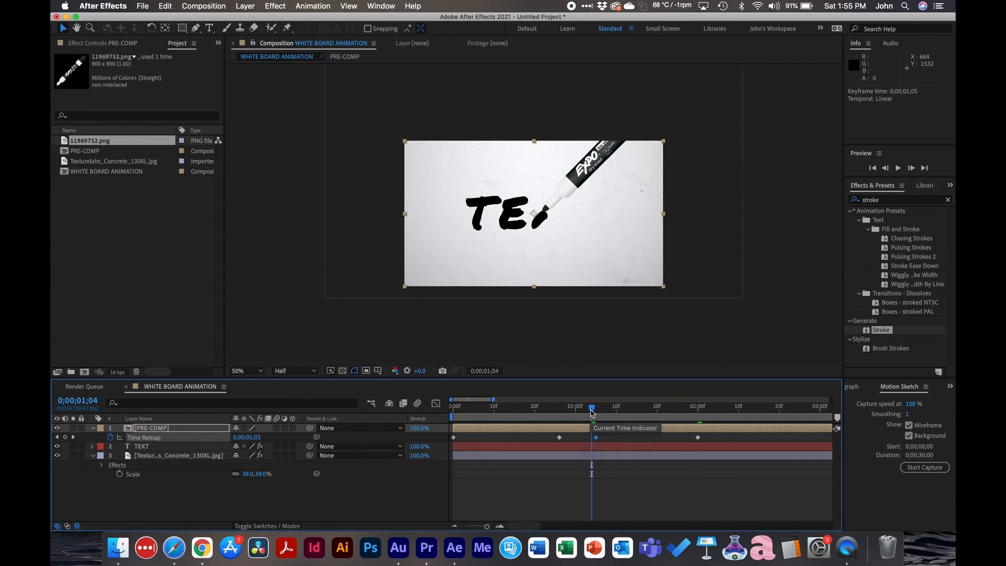
{"action": "mouse_move", "coordinate": [602, 408]}
{"action": "left_mouse_down"}
{"action": "mouse_move", "coordinate": [660, 406]}
{"action": "mouse_move", "coordinate": [608, 408]}
{"action": "left_mouse_up"}
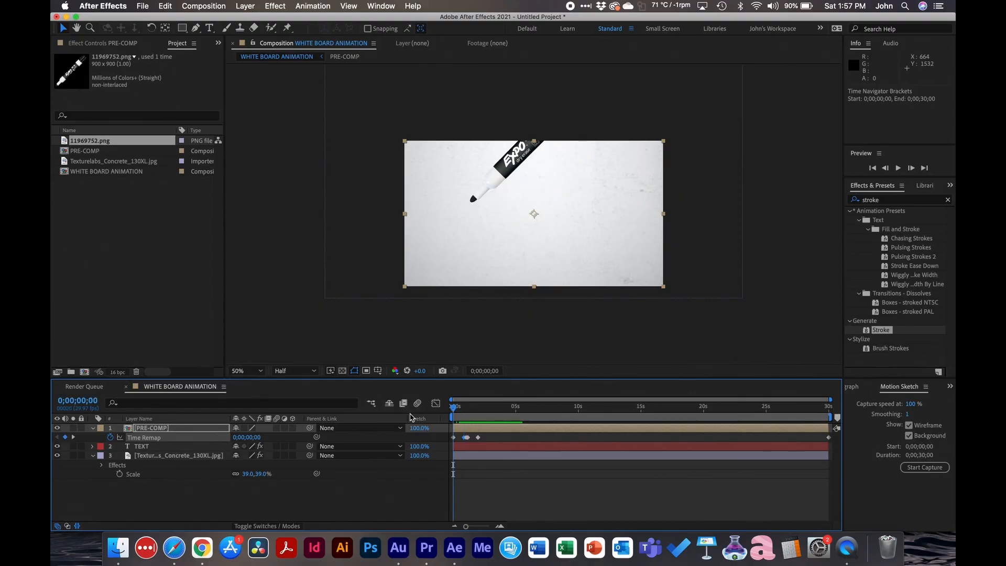
{"action": "key", "text": "space"}
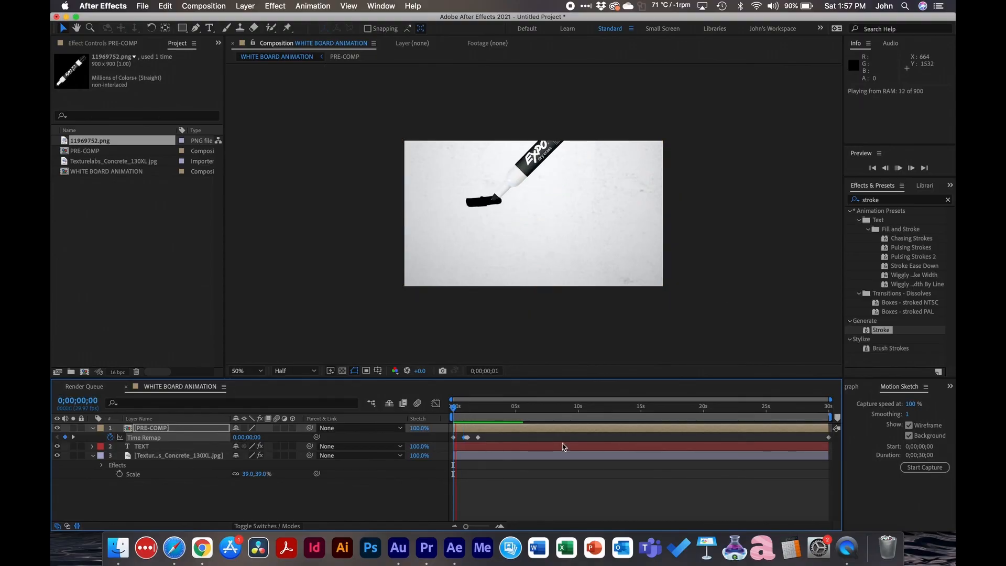